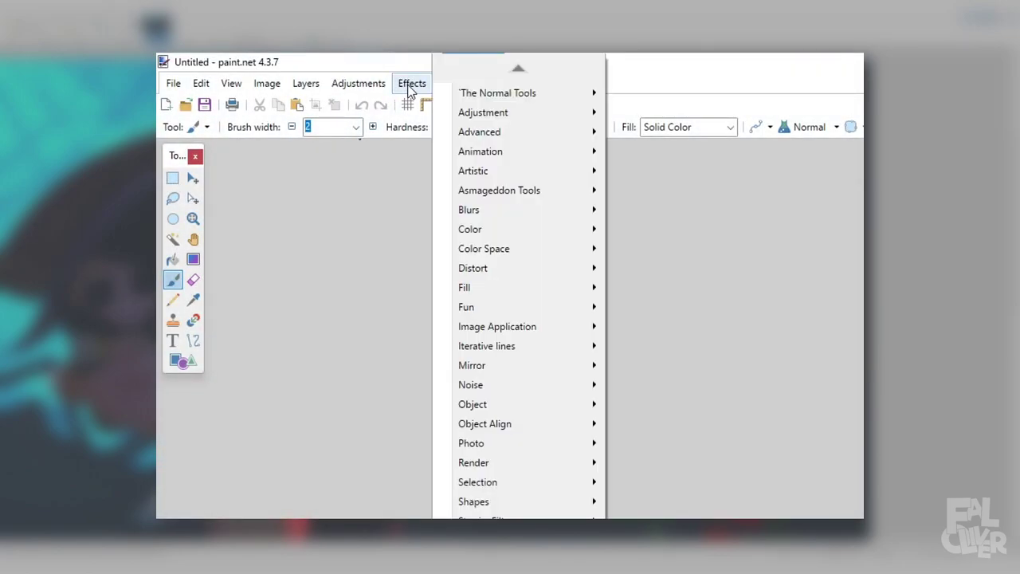
Fill a new 1920×1080 image's Background layer entirely with solid blue.
click(378, 86)
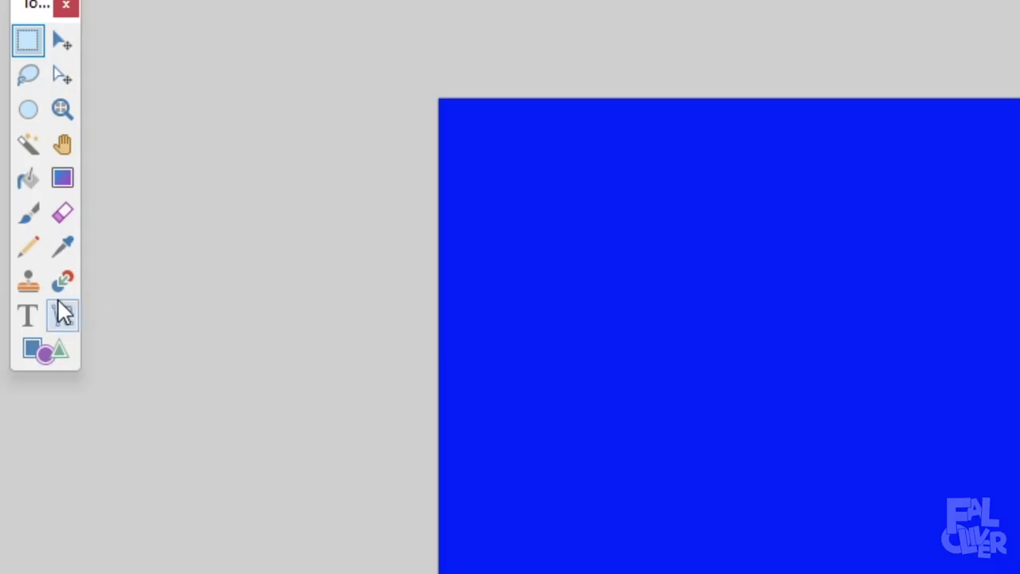
Type the text 'very epic' on the canvas.
click(27, 316)
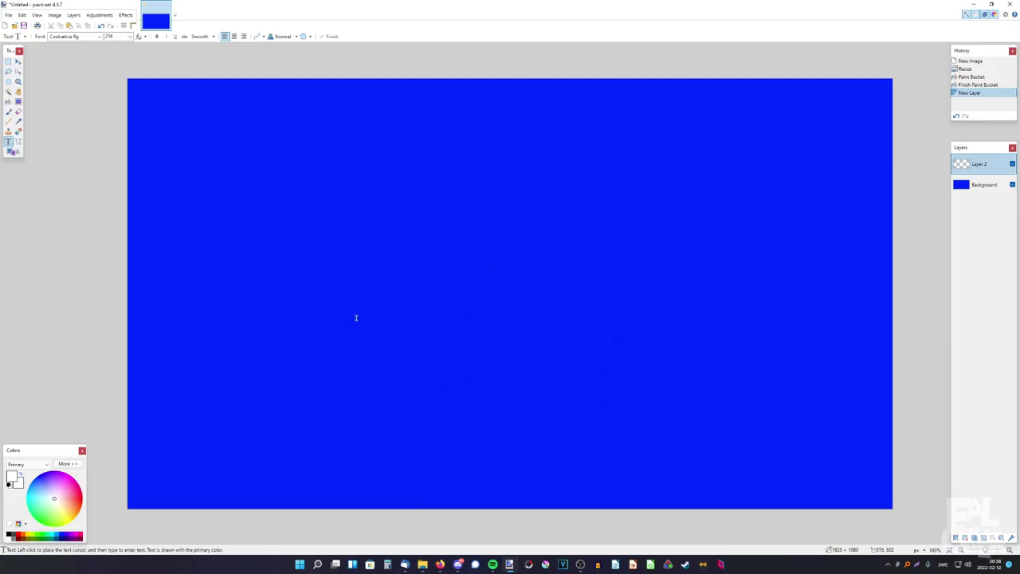
click(272, 176)
text(very epic)
scroll(111, 37, down, 2)
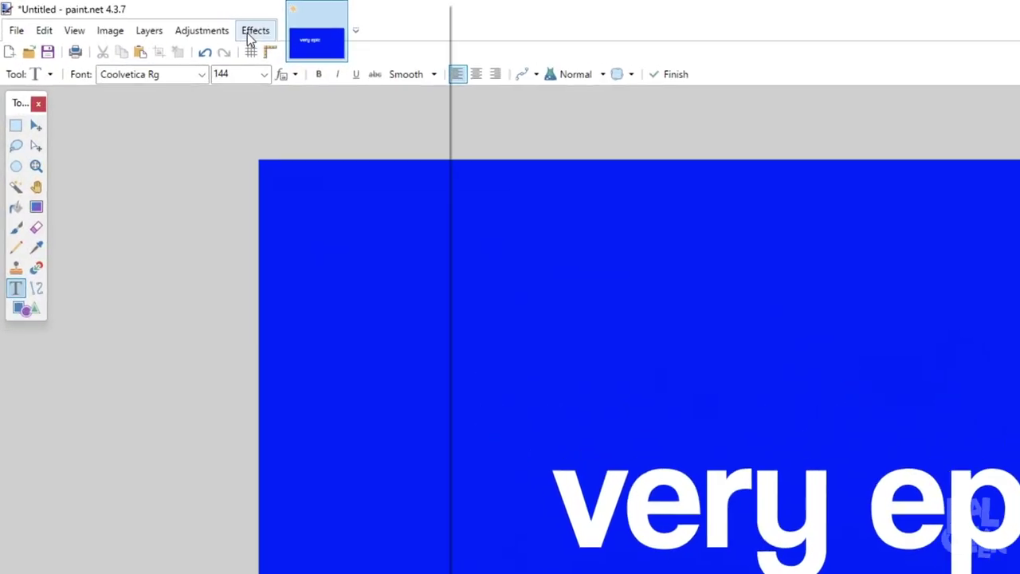
Give the text a pink glow with Drop Shadow: offsets 0 and a large blur.
click(125, 15)
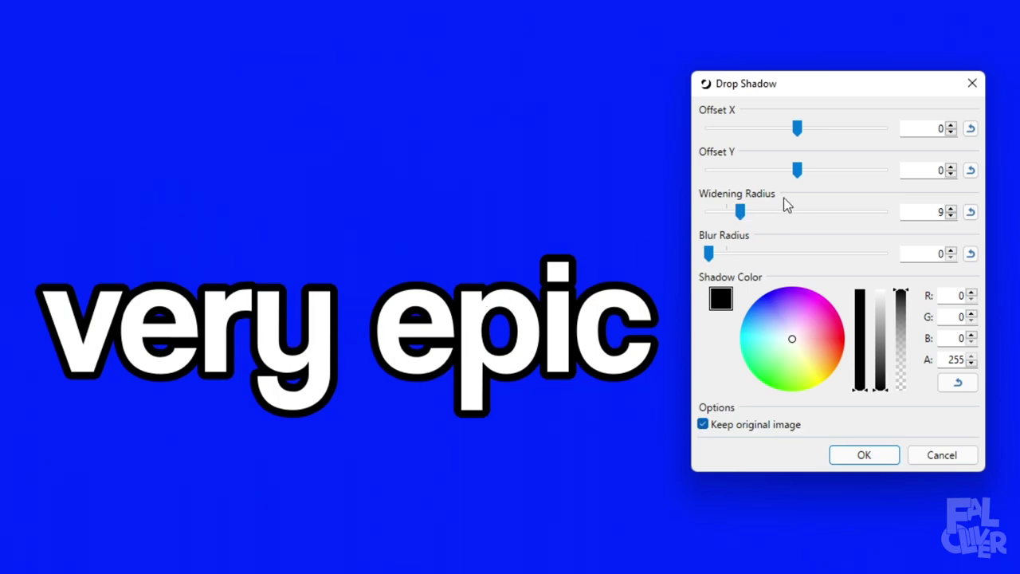
drag(796, 172, 821, 175)
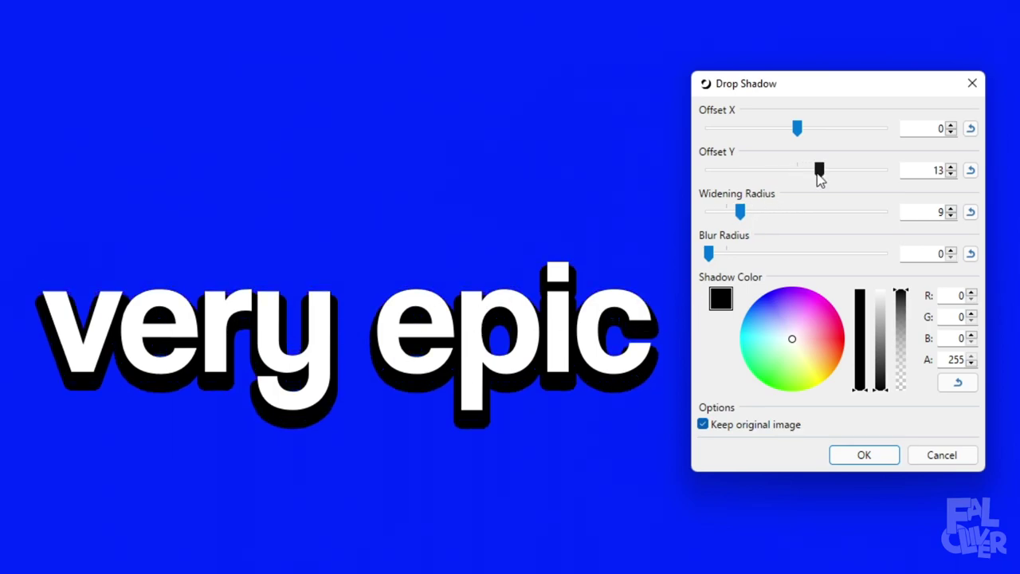
drag(797, 130, 816, 145)
click(971, 170)
click(970, 128)
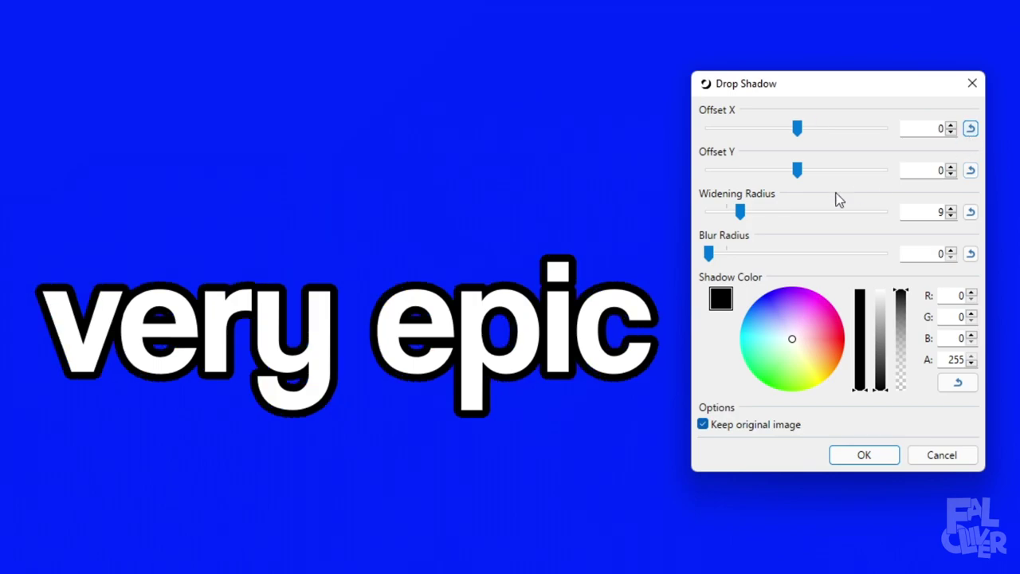
drag(739, 212, 706, 212)
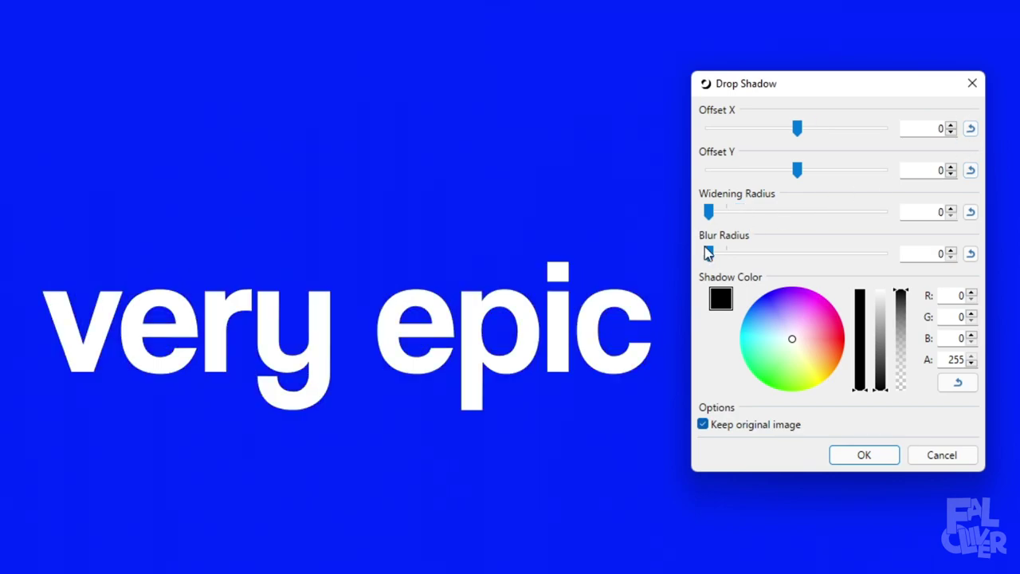
drag(709, 254, 829, 249)
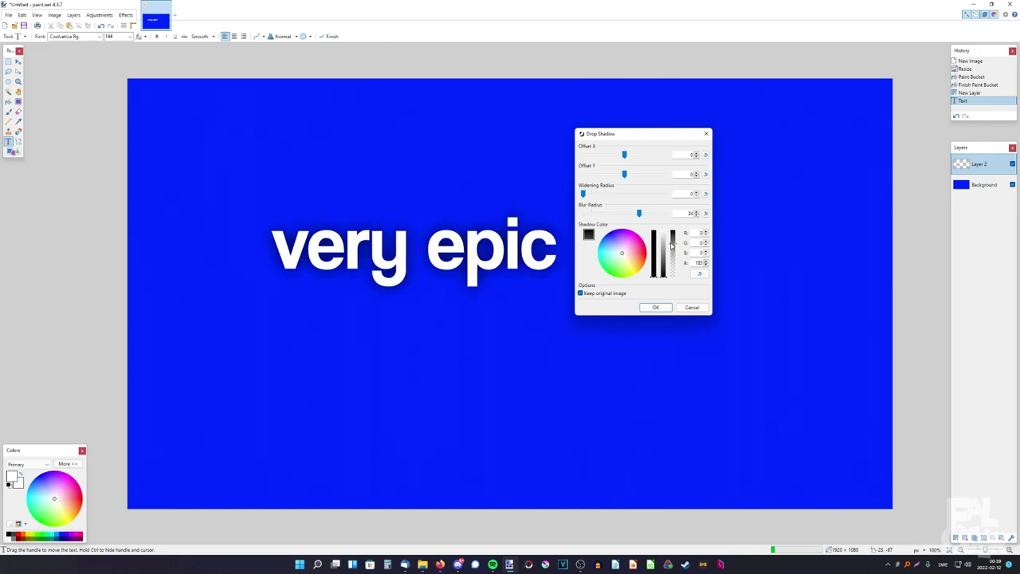
click(628, 250)
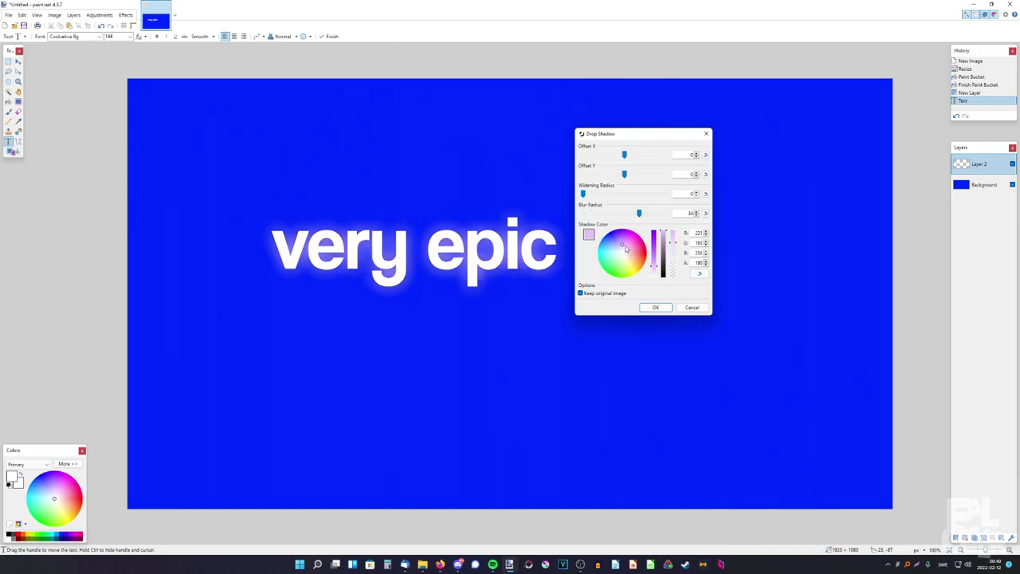
drag(627, 250, 621, 251)
click(649, 307)
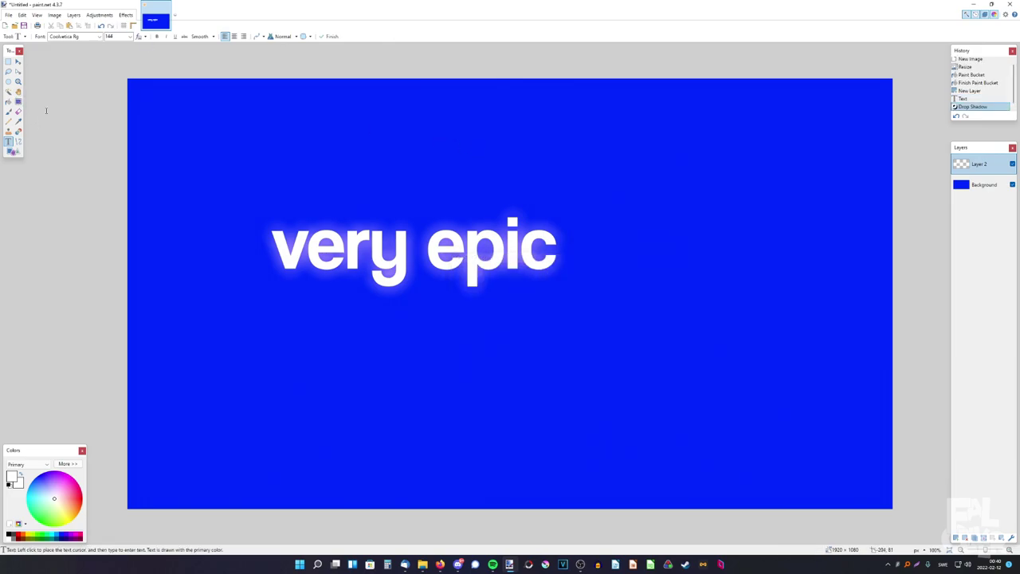
click(957, 538)
On a new layer, draw a red arrow right of the text with an unblurred black shadow.
key(o)
drag(633, 131, 771, 280)
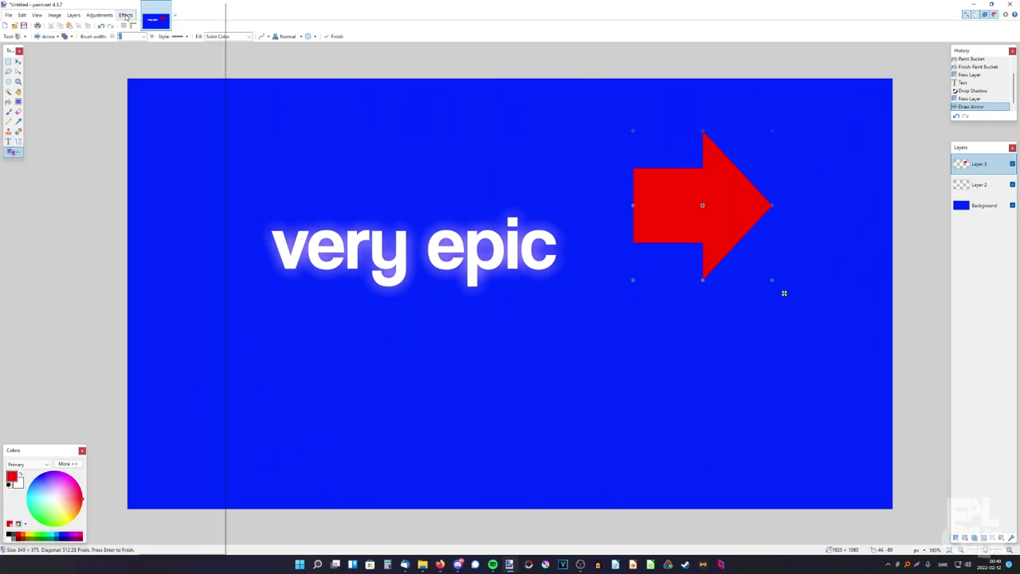
click(126, 16)
mouse_move(183, 186)
click(263, 234)
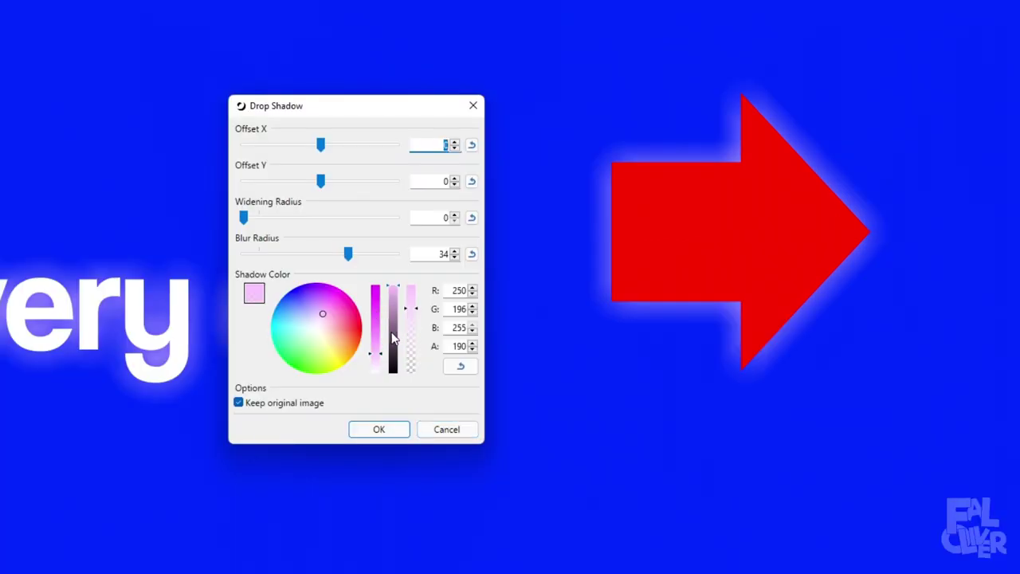
drag(392, 338, 392, 373)
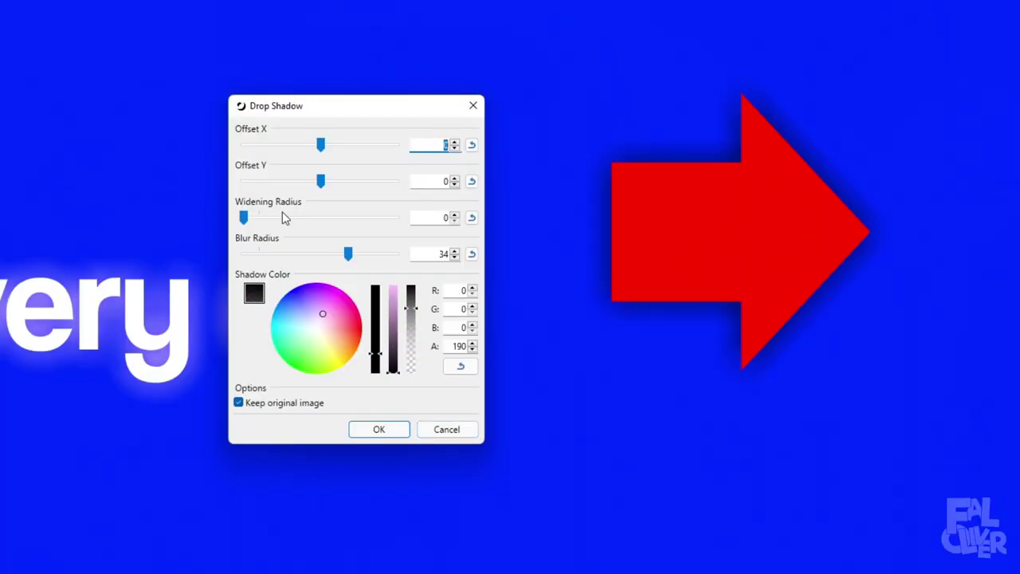
drag(347, 253, 202, 241)
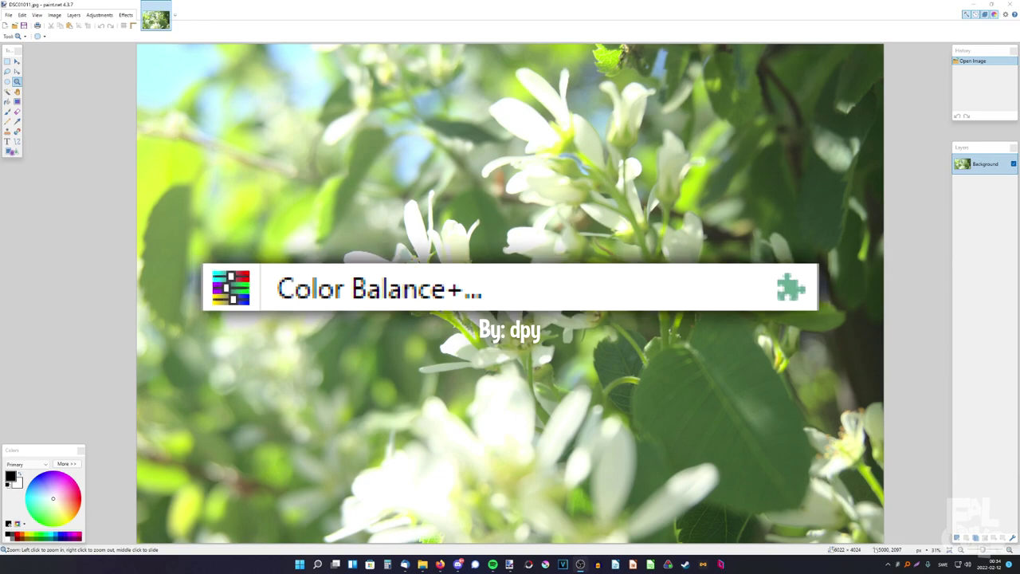
Use Color Balance+ to shift the flower photo's highlights toward red, other balances at 0.
right_click(231, 239)
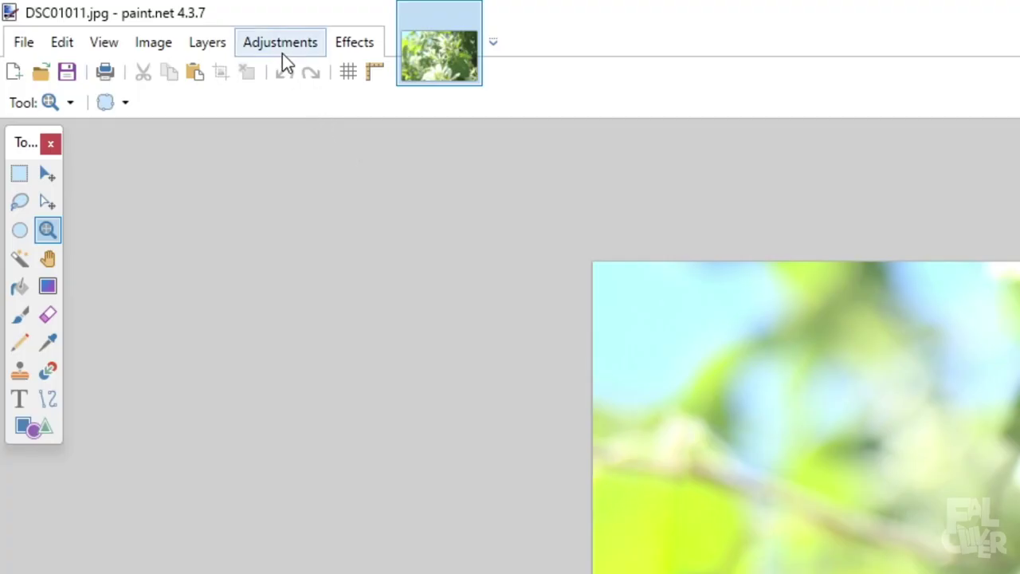
click(99, 16)
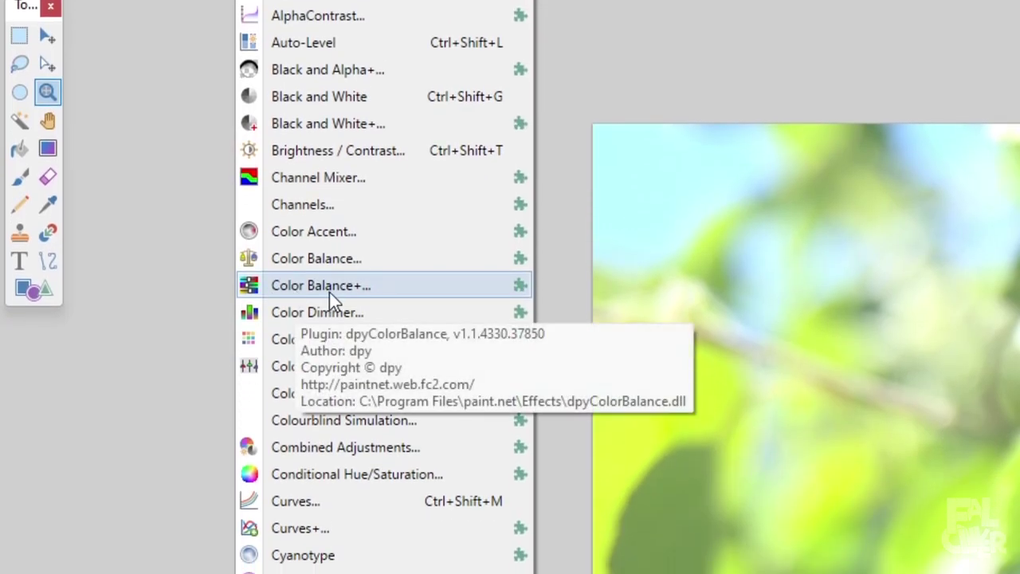
click(329, 288)
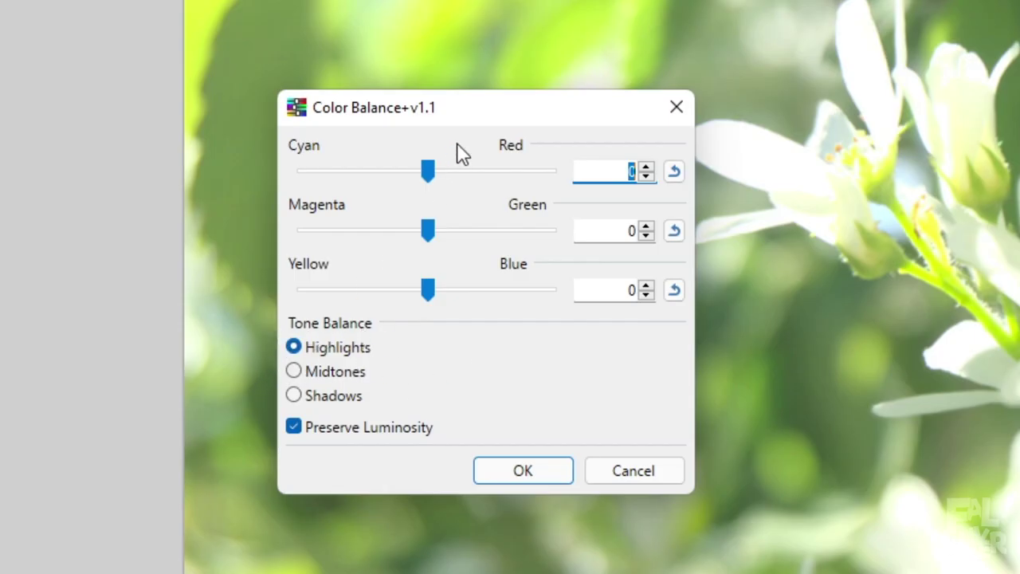
drag(428, 289, 470, 300)
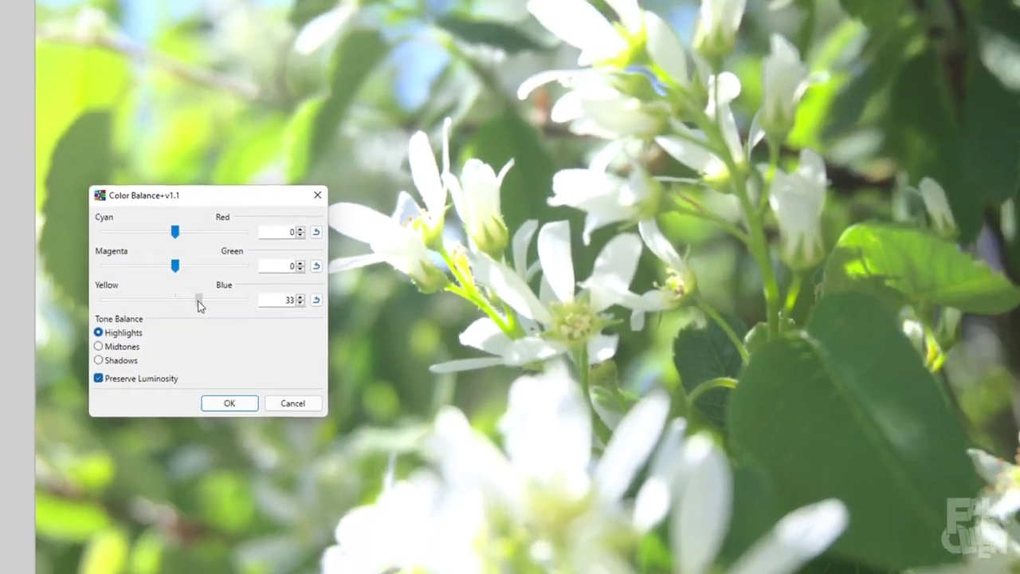
drag(198, 303, 198, 267)
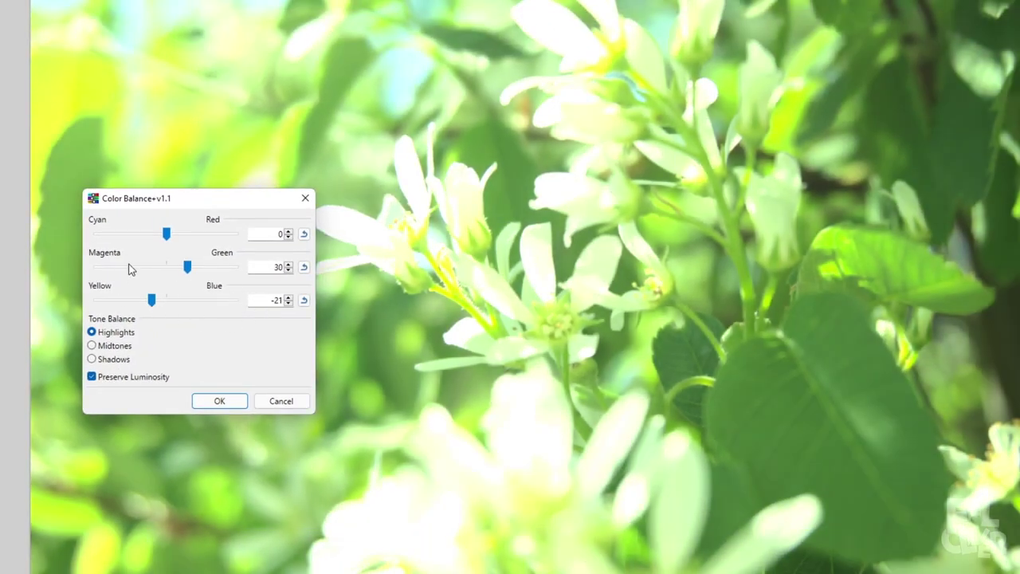
drag(151, 299, 157, 300)
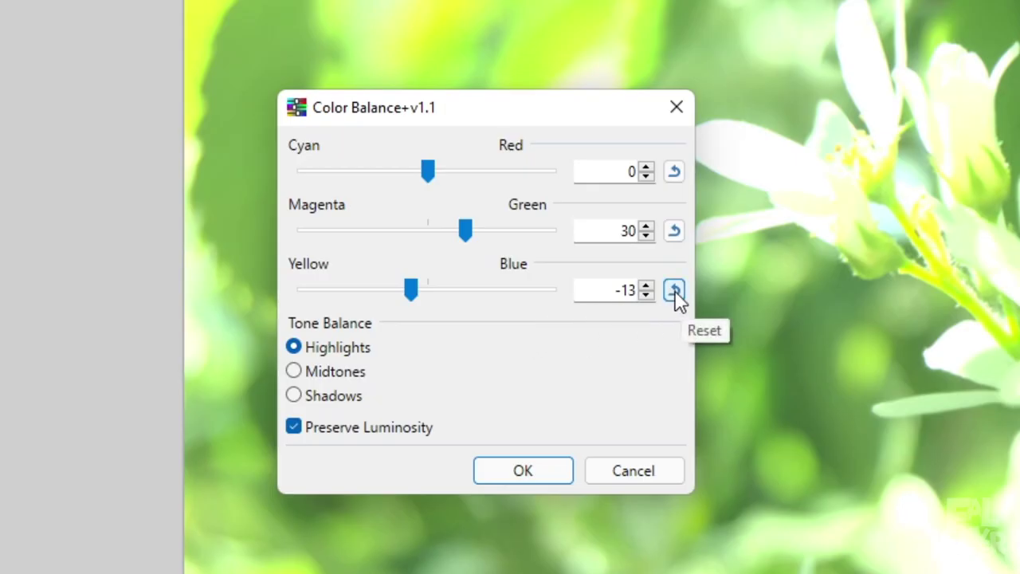
click(675, 292)
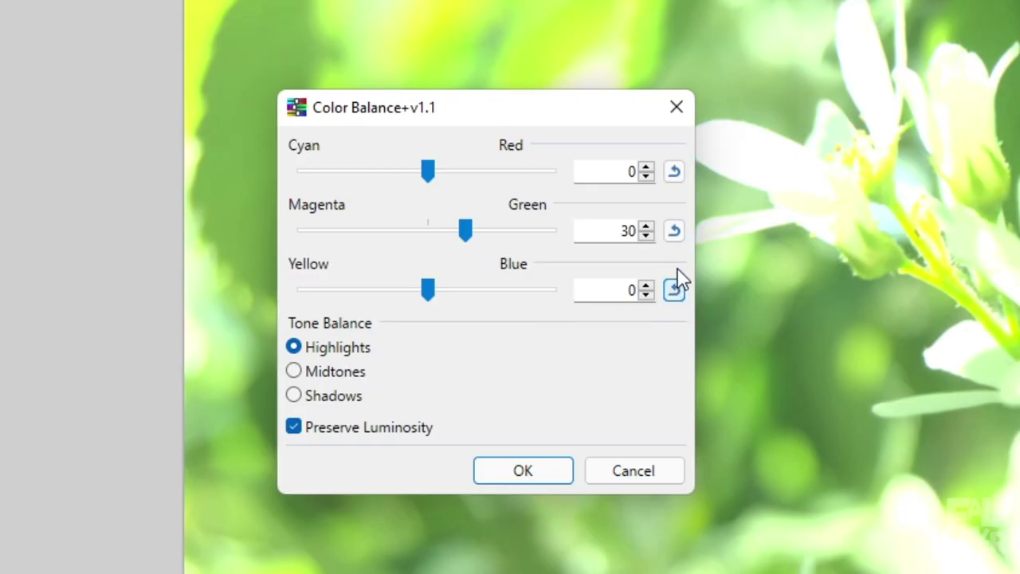
click(674, 231)
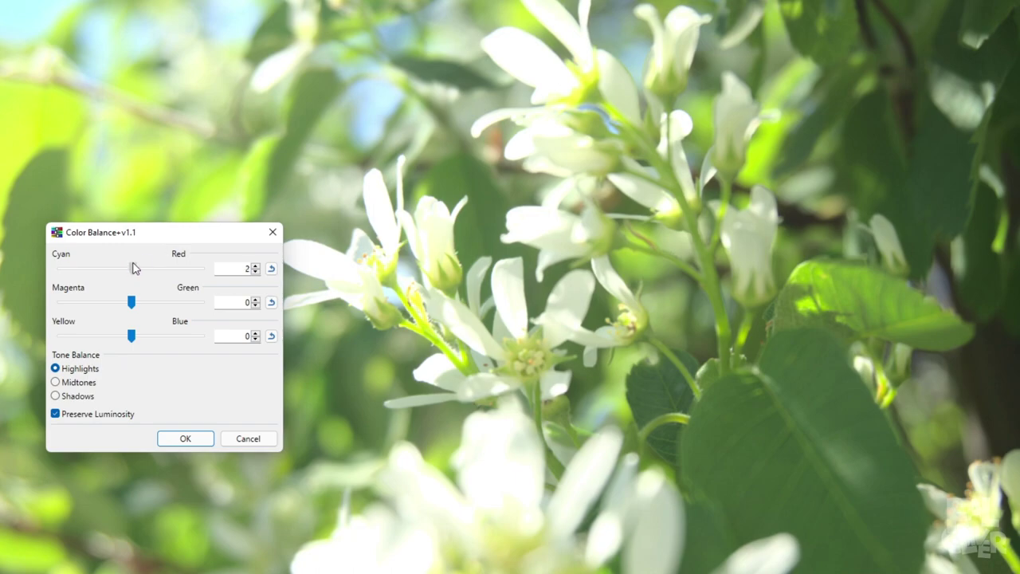
drag(133, 268, 151, 268)
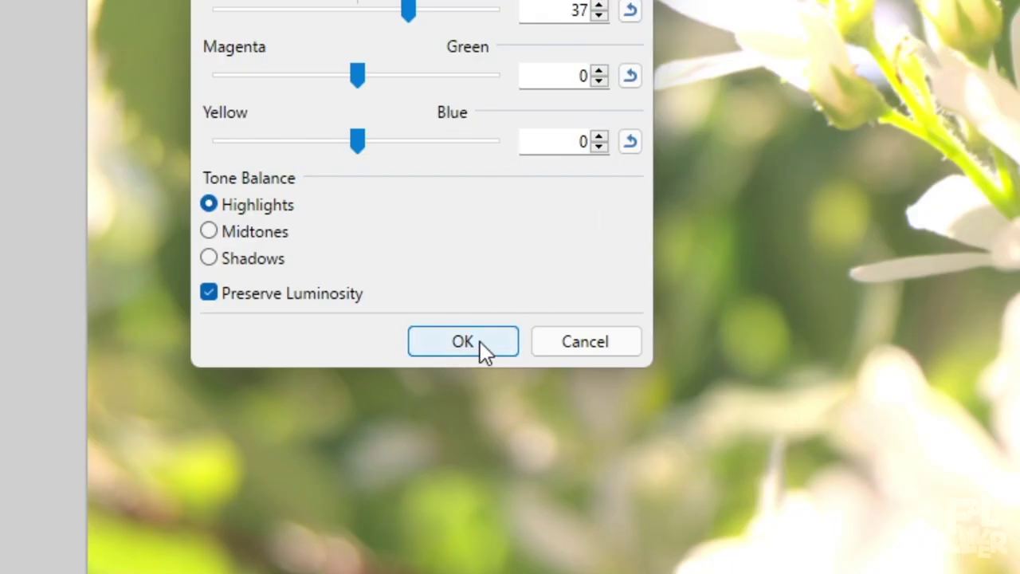
click(480, 342)
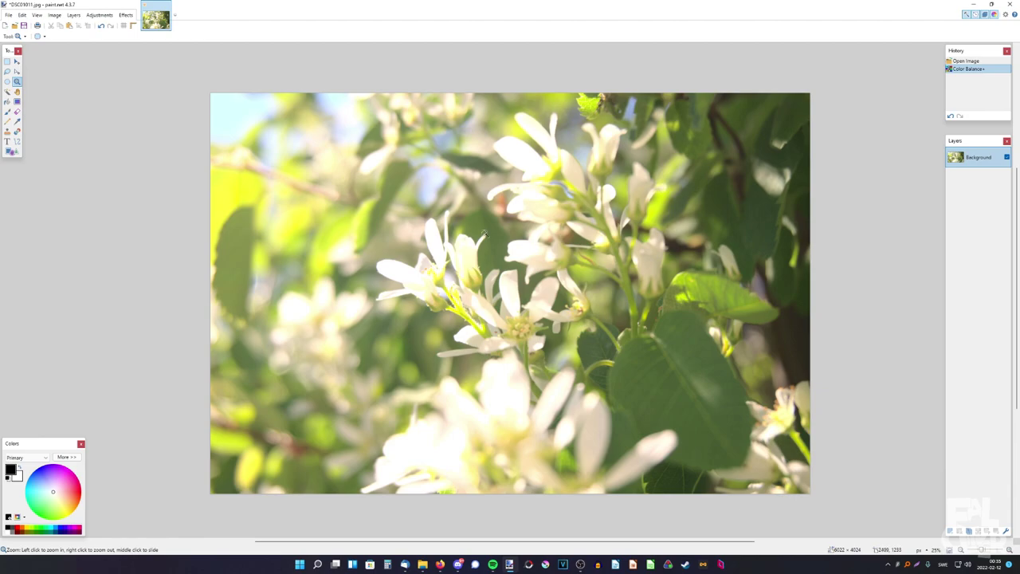
Apply Color Balance+ to shift the photo's midtones toward cyan and blue.
click(99, 15)
click(112, 170)
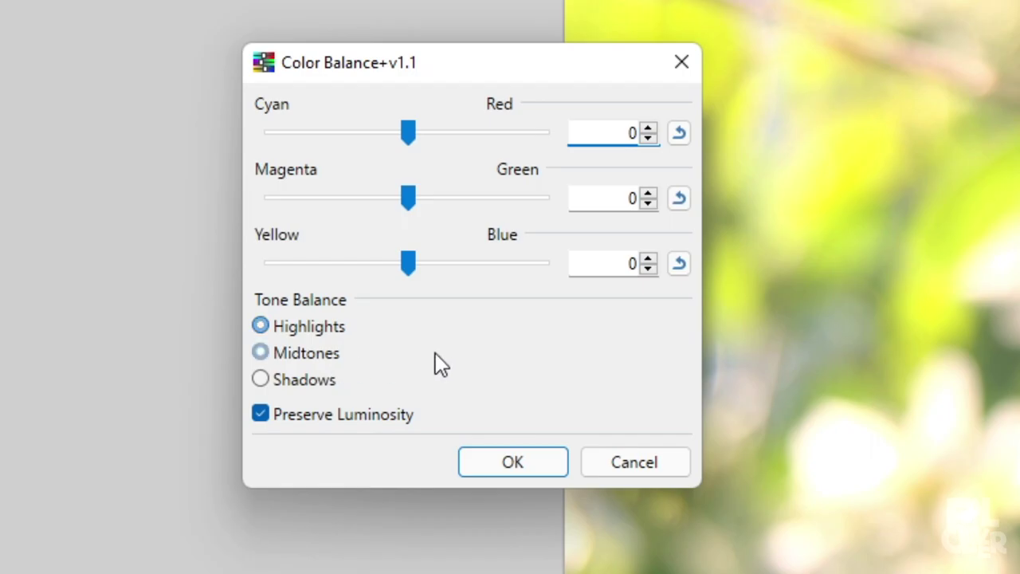
click(327, 355)
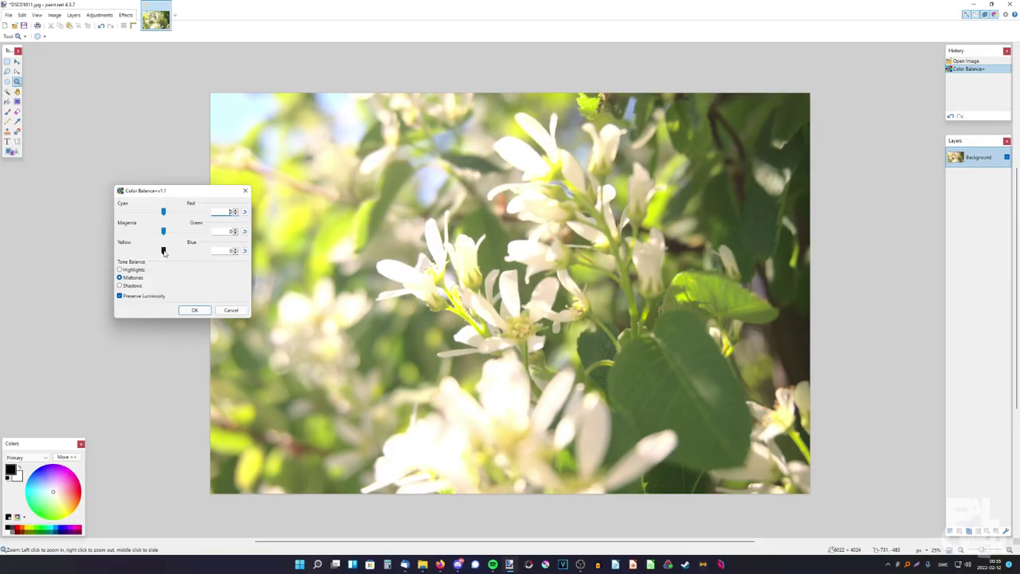
drag(164, 212, 161, 213)
drag(170, 251, 172, 252)
click(196, 310)
Shift the shadows toward magenta, then compare with the original via History and reapply.
click(93, 16)
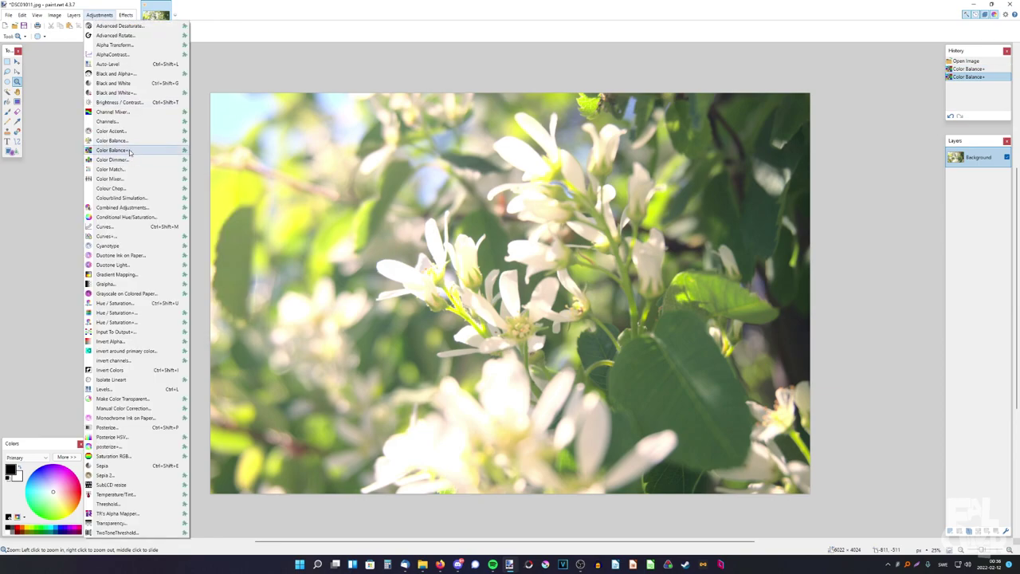
click(133, 152)
drag(459, 211, 186, 194)
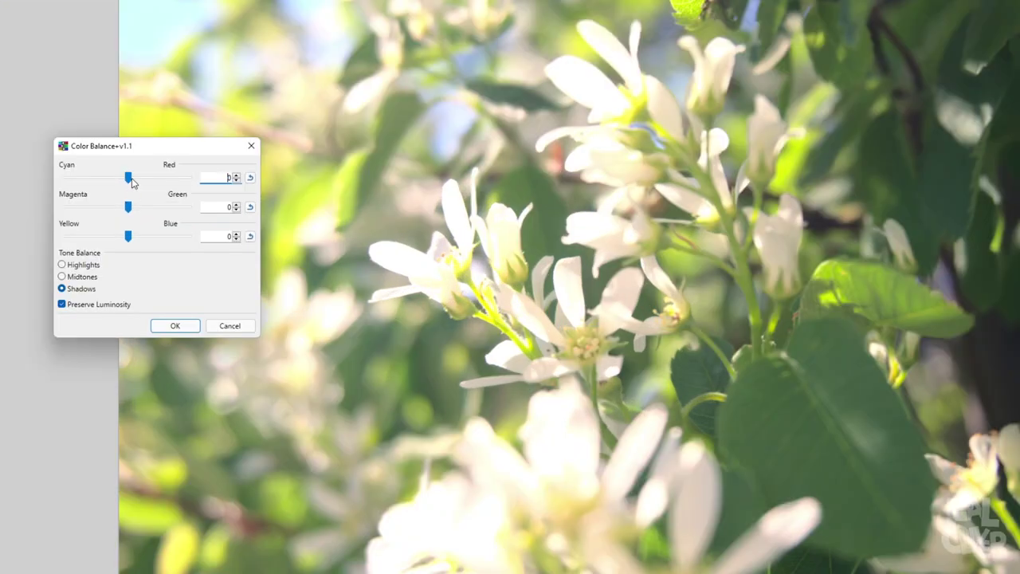
drag(225, 200, 268, 235)
drag(192, 263, 184, 262)
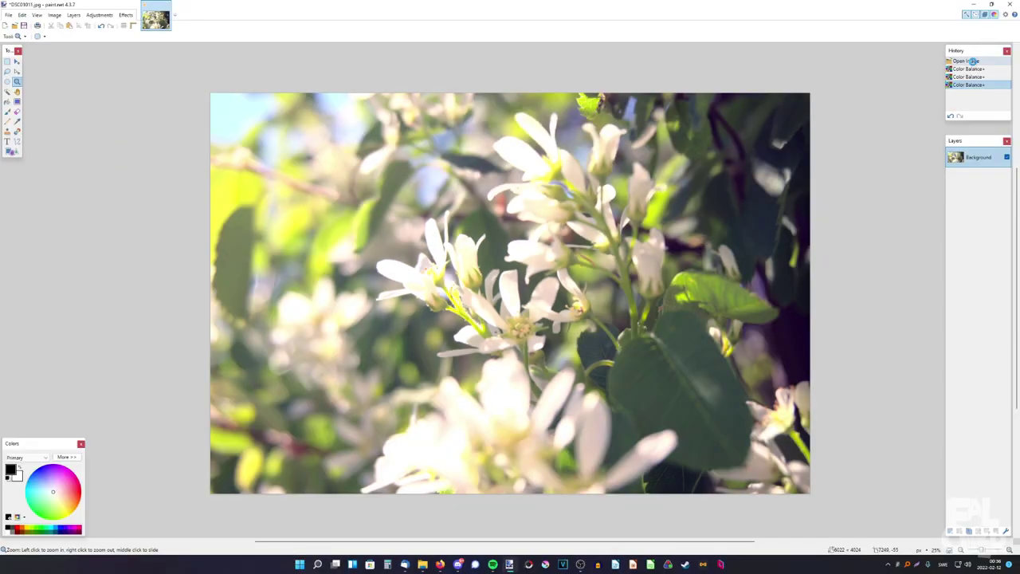
click(971, 62)
click(972, 84)
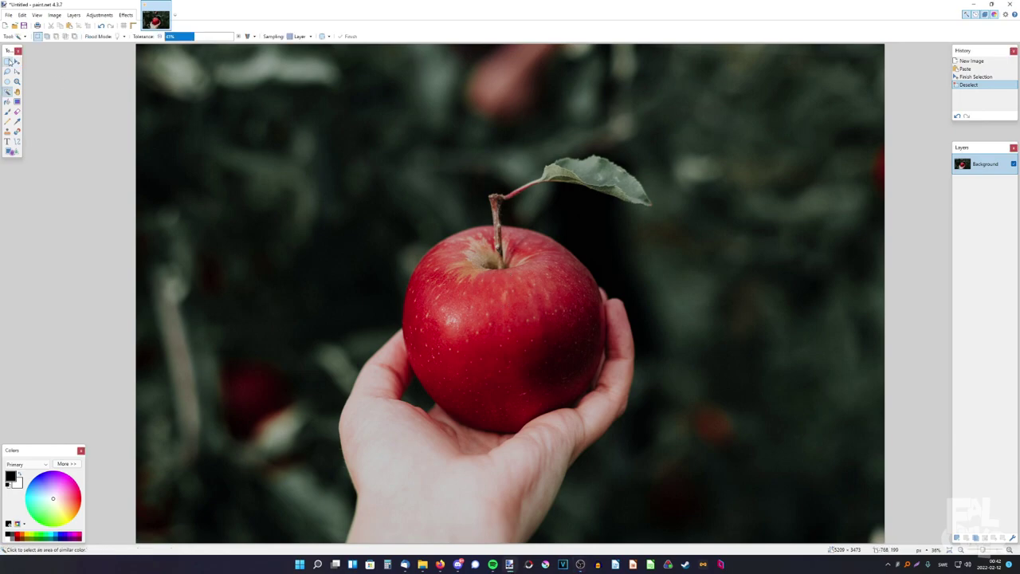
Try a Magic Wand selection on the apple, deselect it, and choose Lasso Select.
key(s)
click(8, 91)
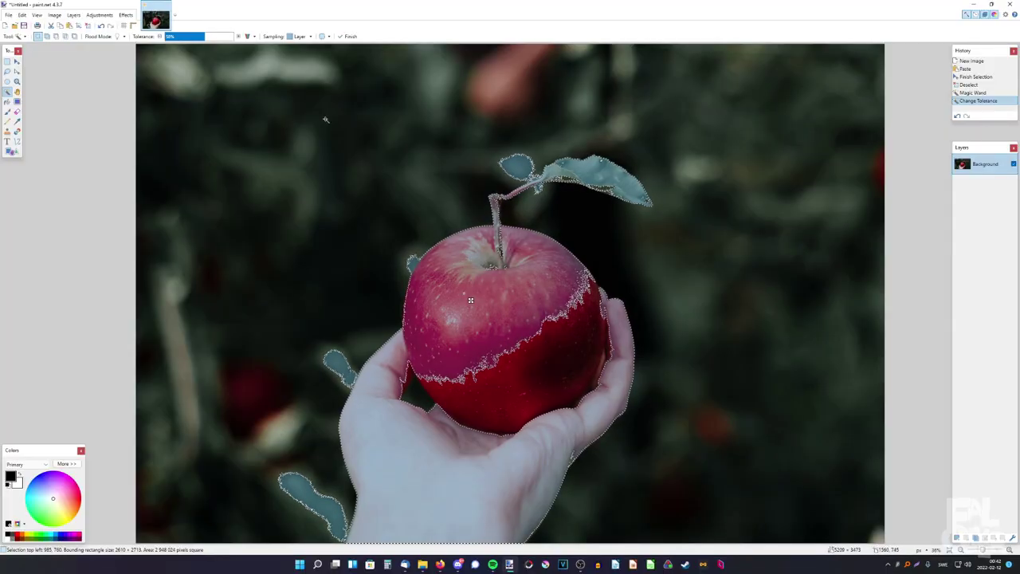
key(ctrl+d)
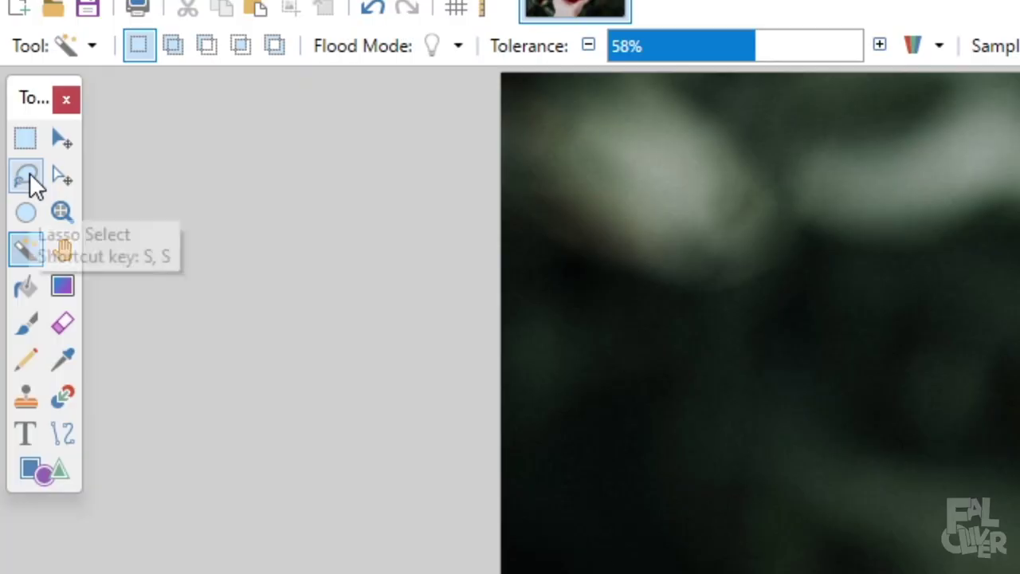
click(7, 71)
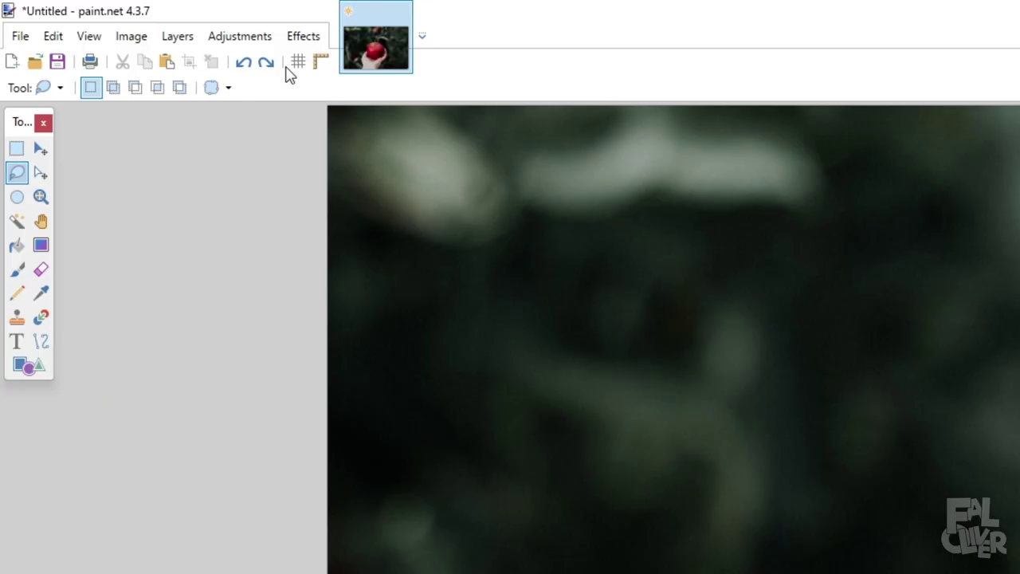
Cut the apple and hand out of the green background with TR's AlphaCutter.
click(126, 14)
mouse_move(174, 174)
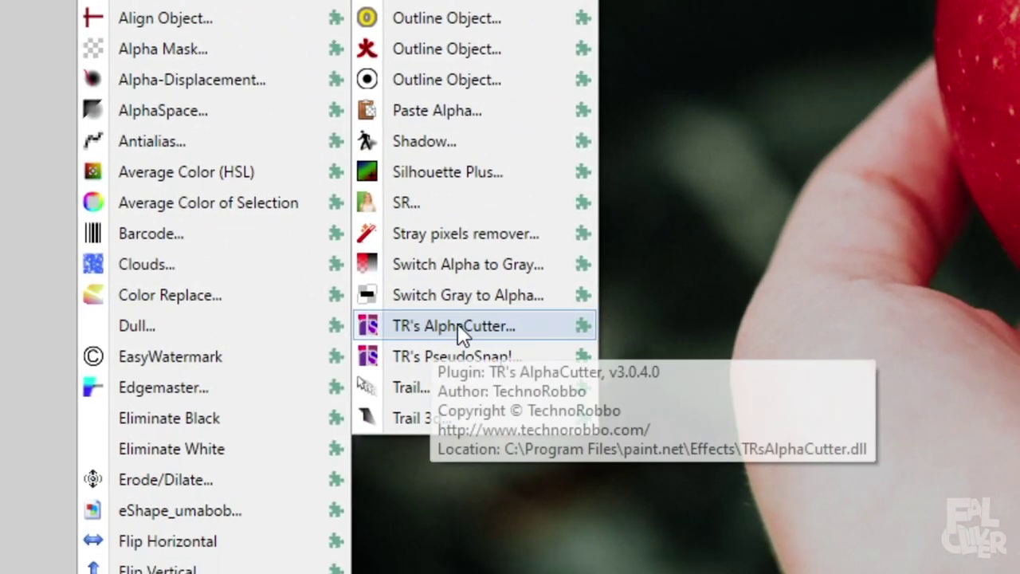
click(456, 325)
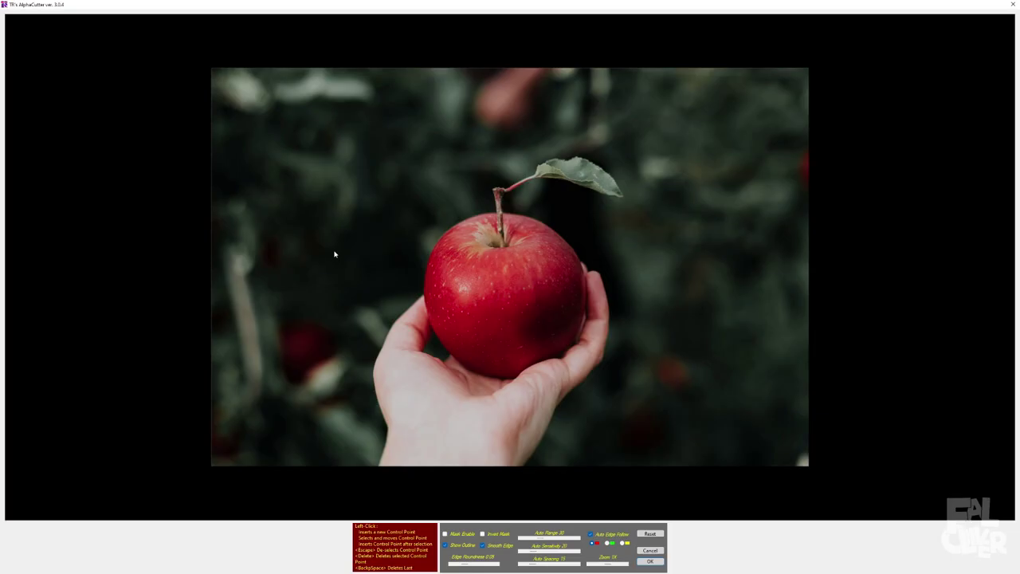
scroll(546, 408, up, 1)
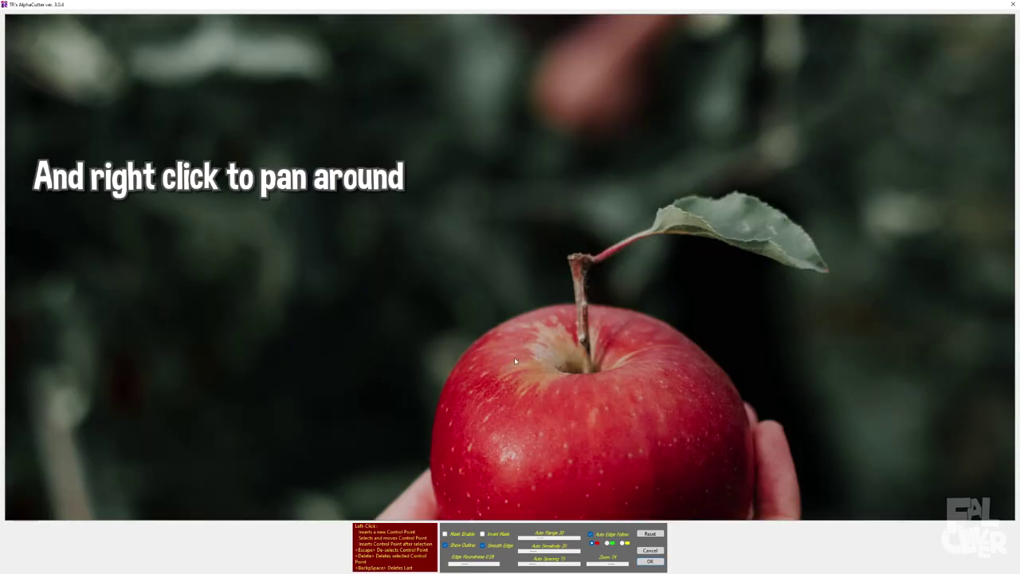
drag(477, 373, 361, 344)
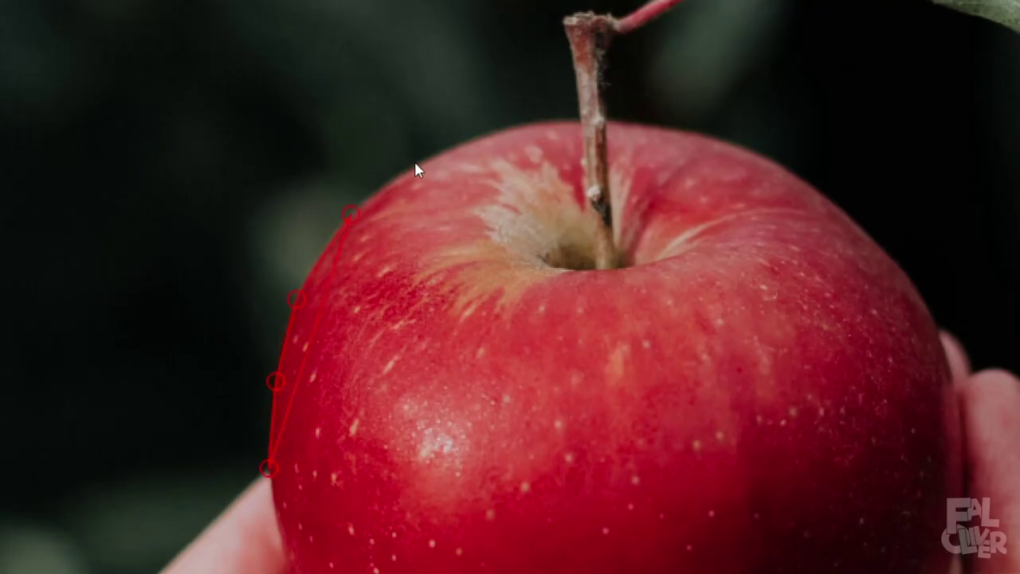
click(428, 203)
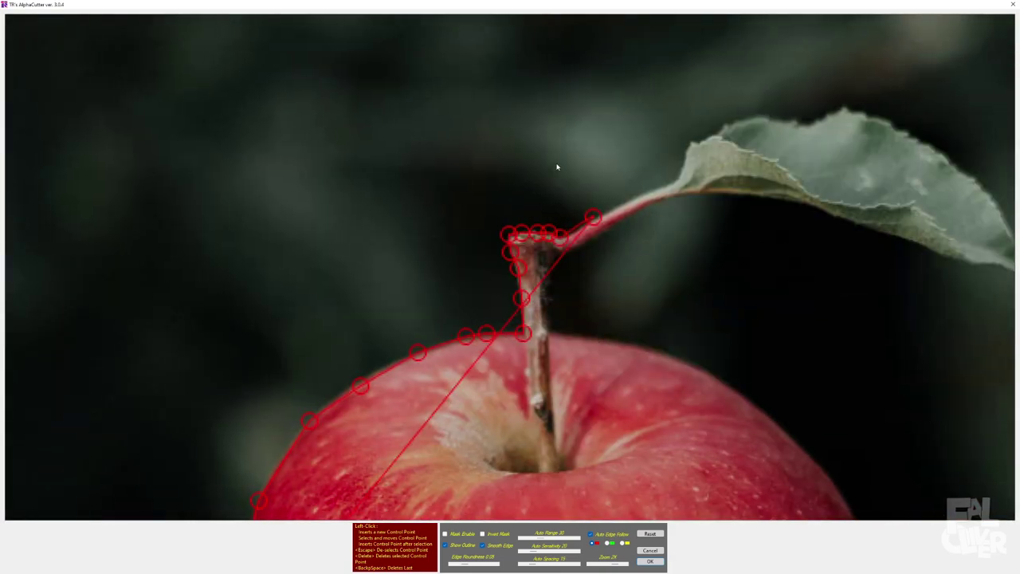
scroll(556, 166, up, 3)
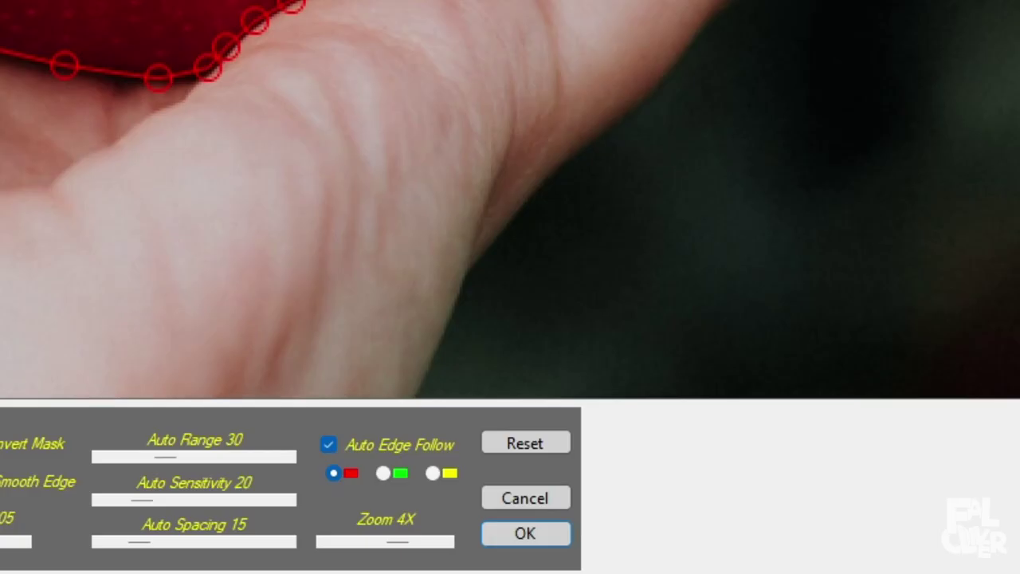
click(534, 527)
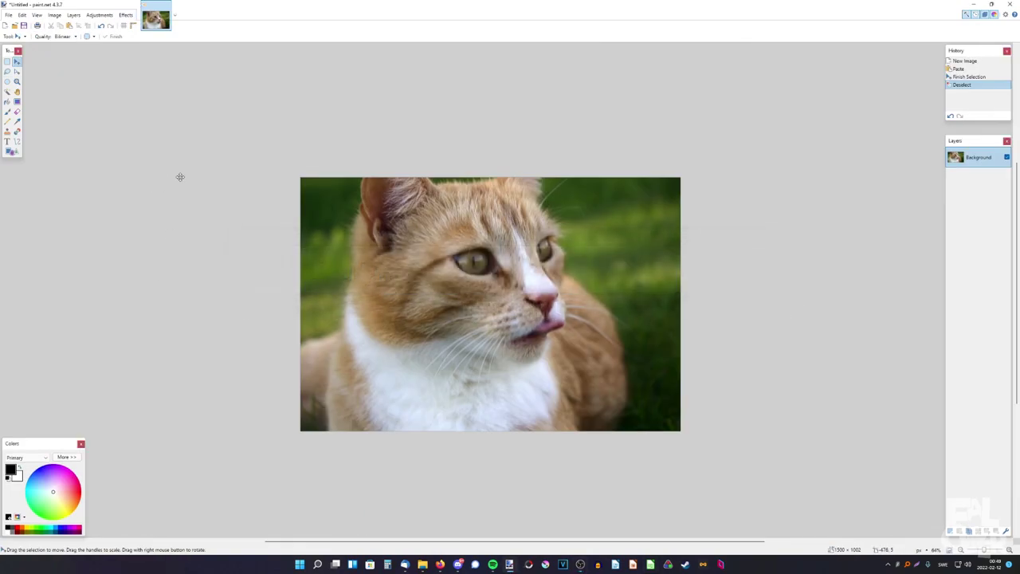
In Liquify, reshape the cat's mouth and stretch its nose down, then set the brush to bloat.
click(126, 15)
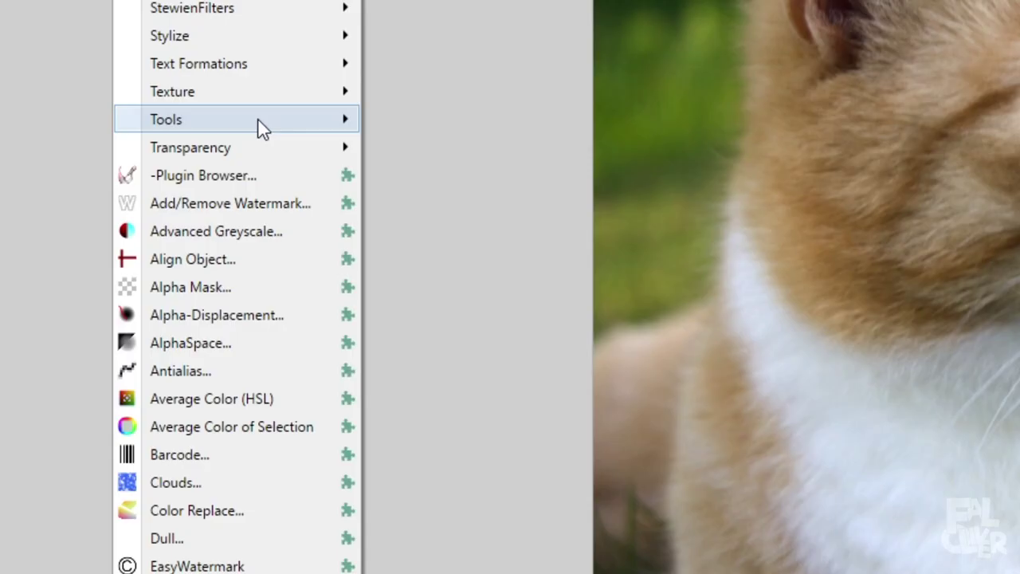
mouse_move(189, 269)
click(424, 346)
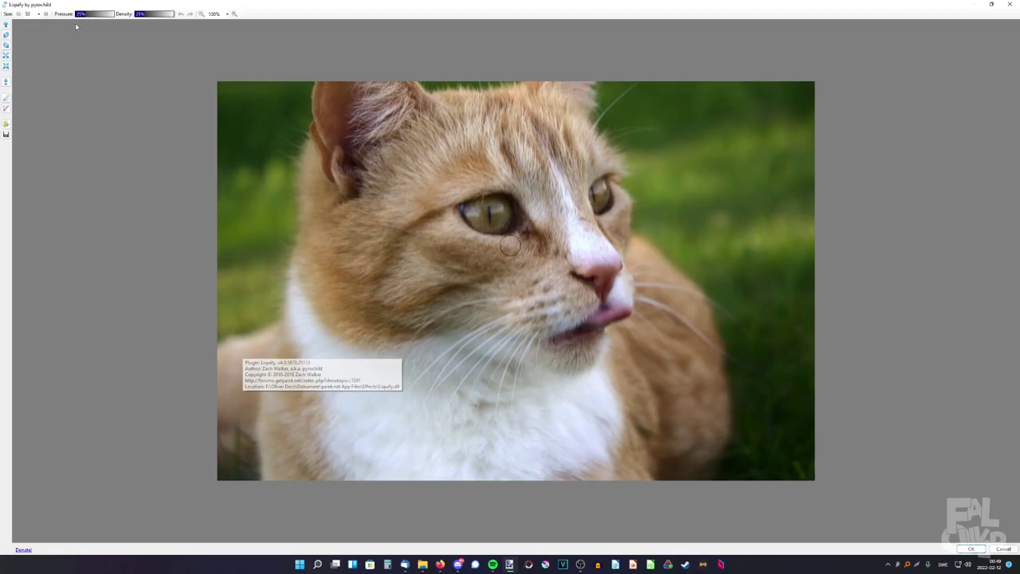
scroll(35, 17, down, 4)
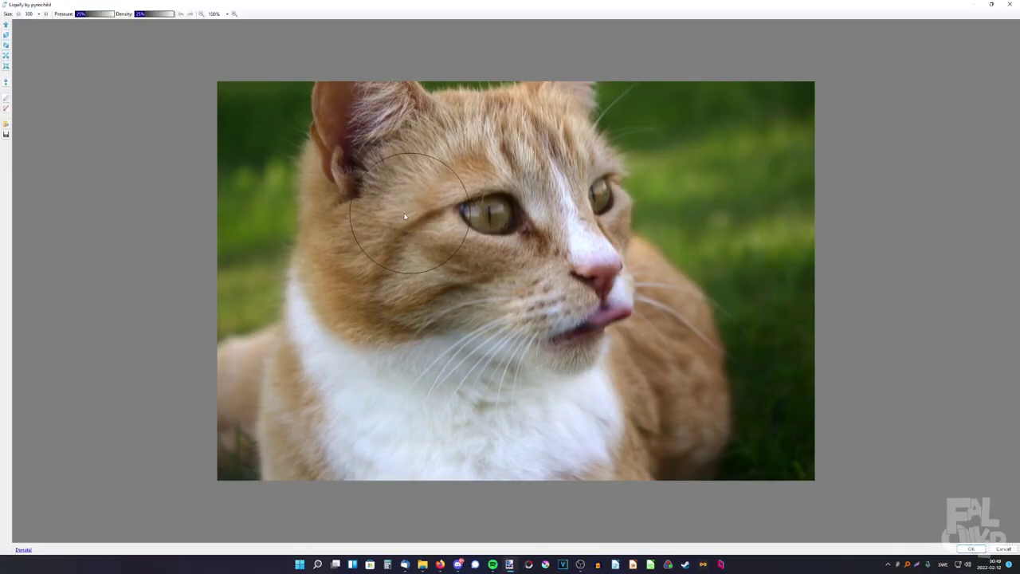
mouse_move(581, 335)
mouse_down()
mouse_move(613, 329)
mouse_move(579, 321)
mouse_move(642, 314)
mouse_move(617, 329)
mouse_move(691, 292)
mouse_move(642, 309)
mouse_move(677, 311)
mouse_up()
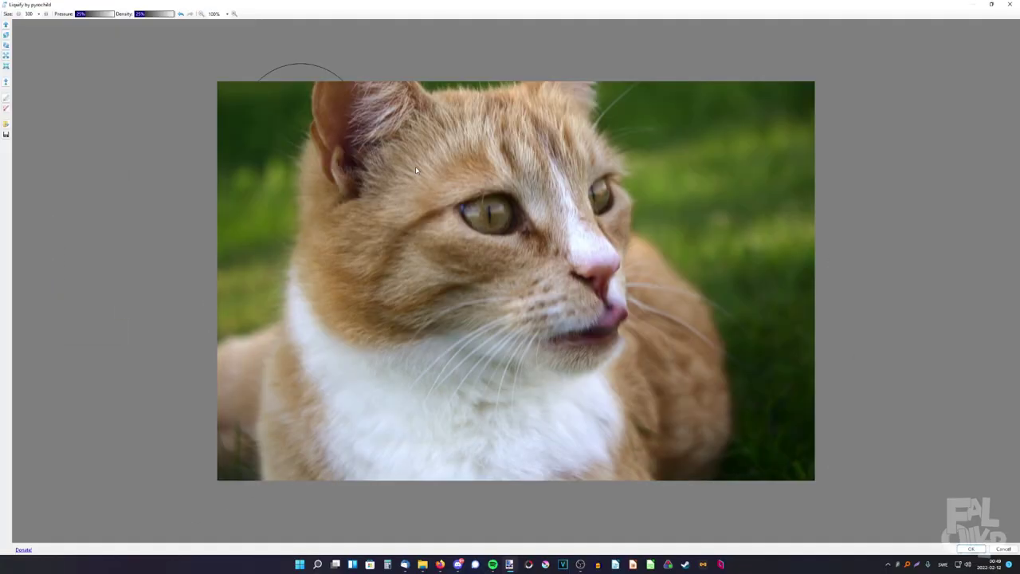
drag(594, 315, 601, 337)
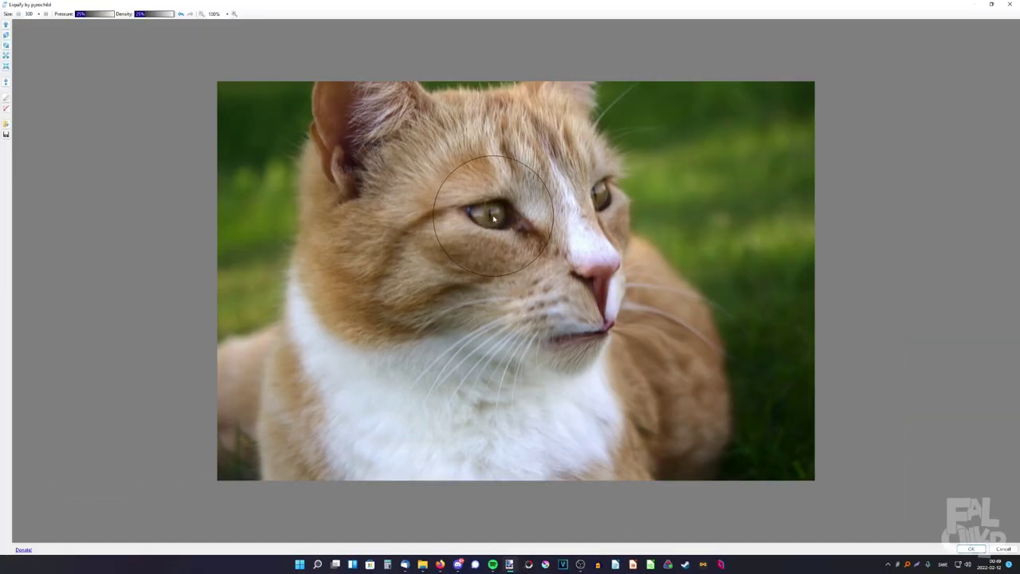
click(1019, 573)
click(1019, 573)
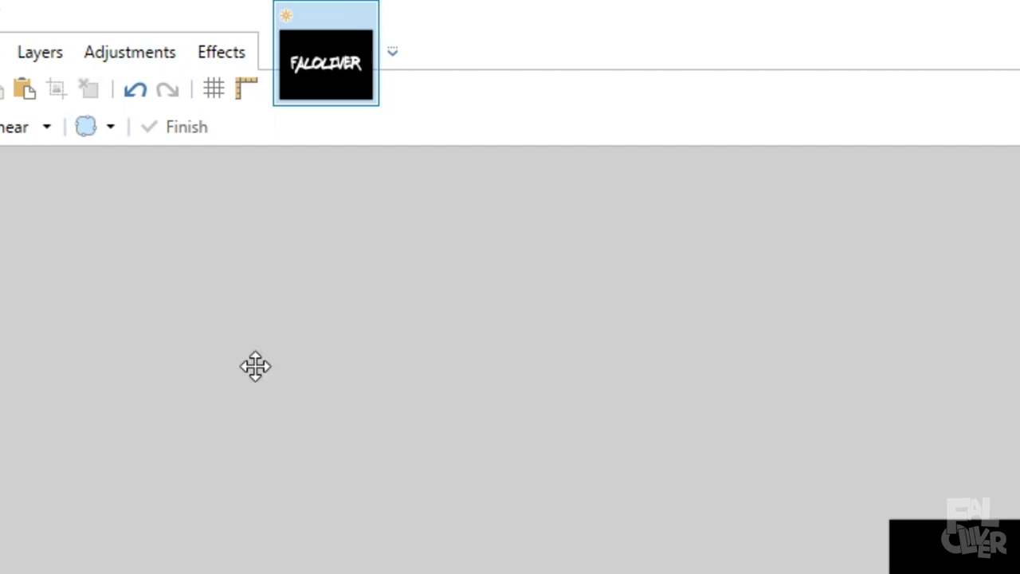
Open Channel Shift on channel 1 and set the horizontal shift to 10.
click(126, 16)
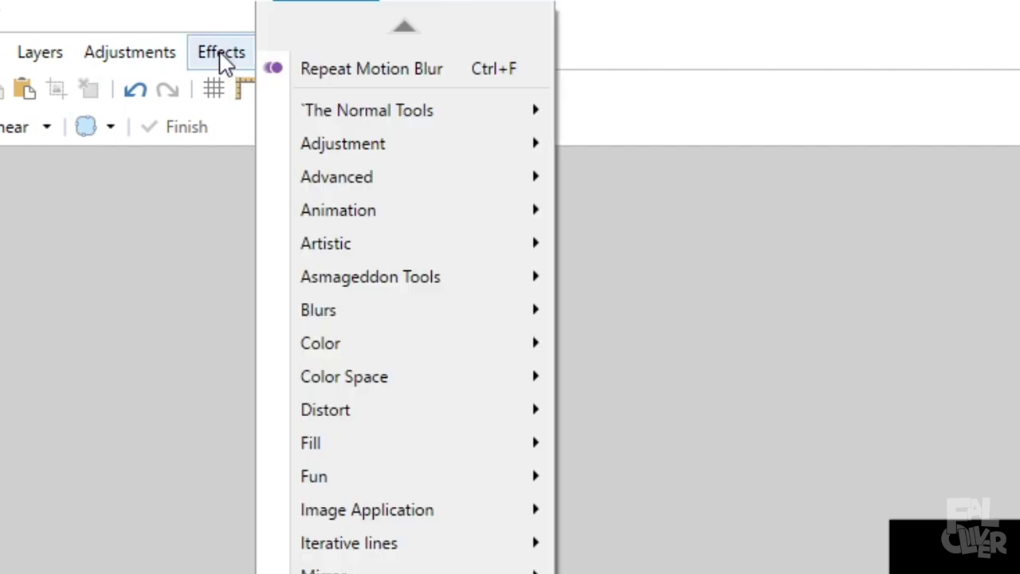
mouse_move(244, 203)
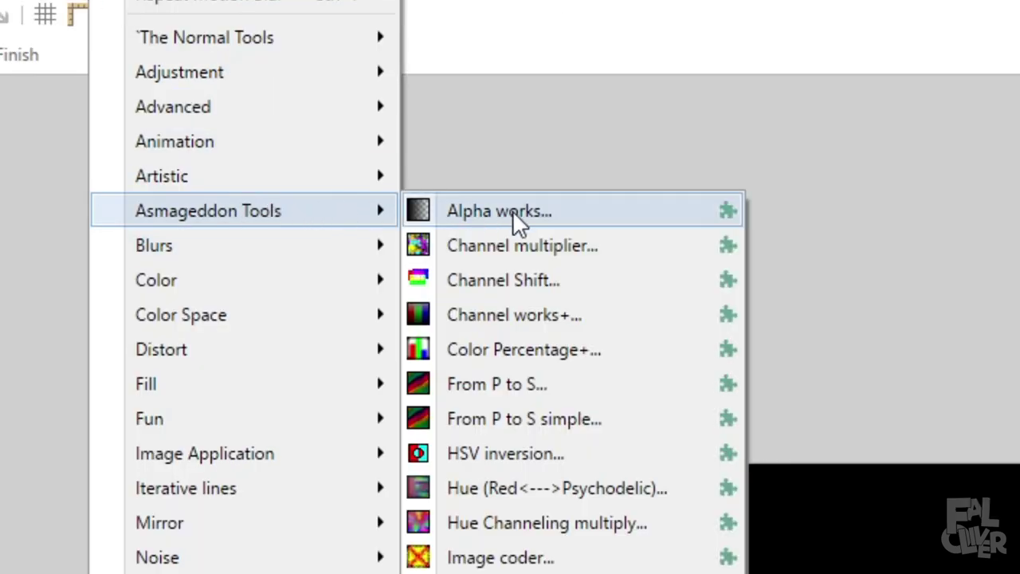
click(527, 279)
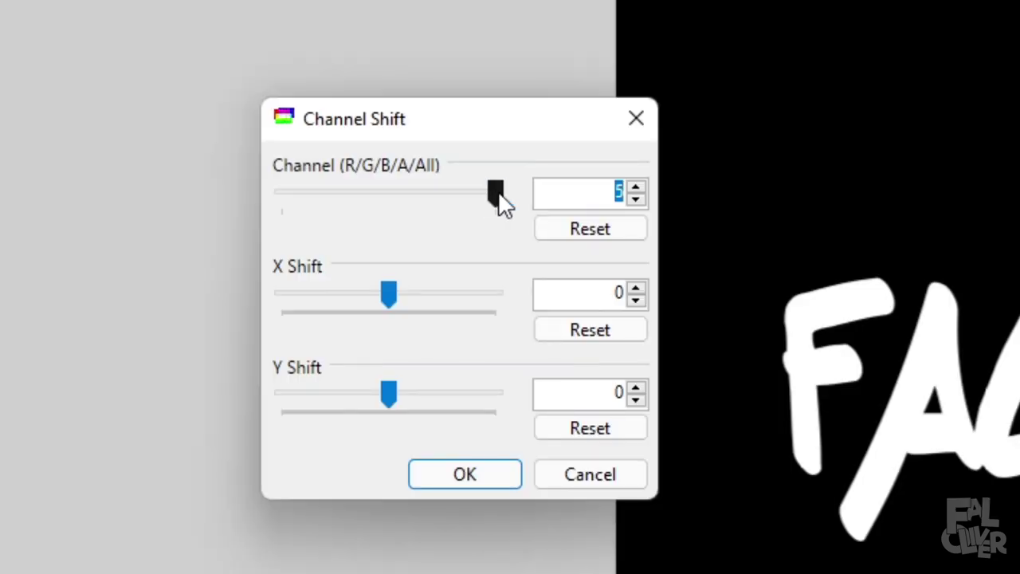
drag(496, 191, 152, 202)
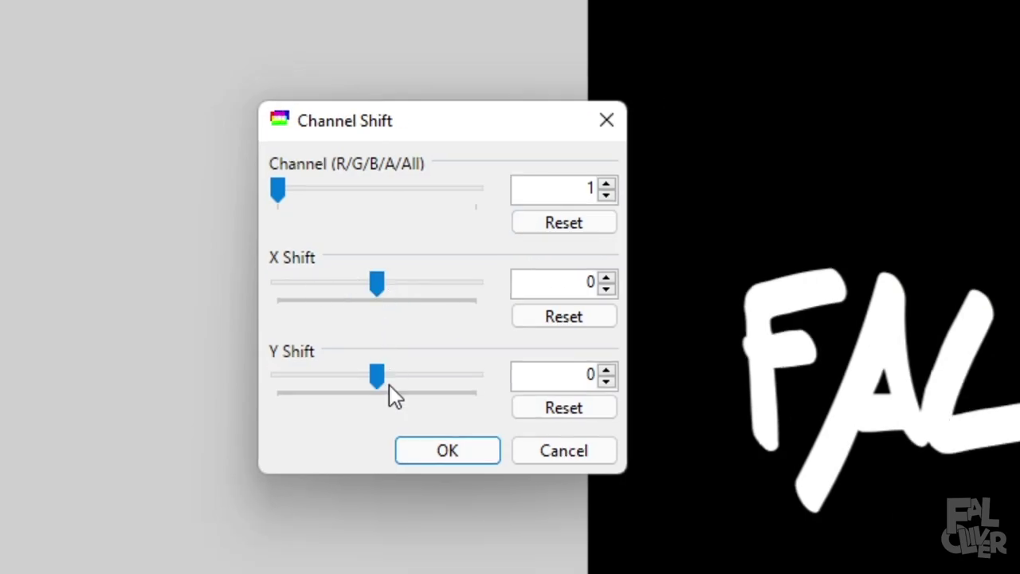
drag(376, 283, 383, 280)
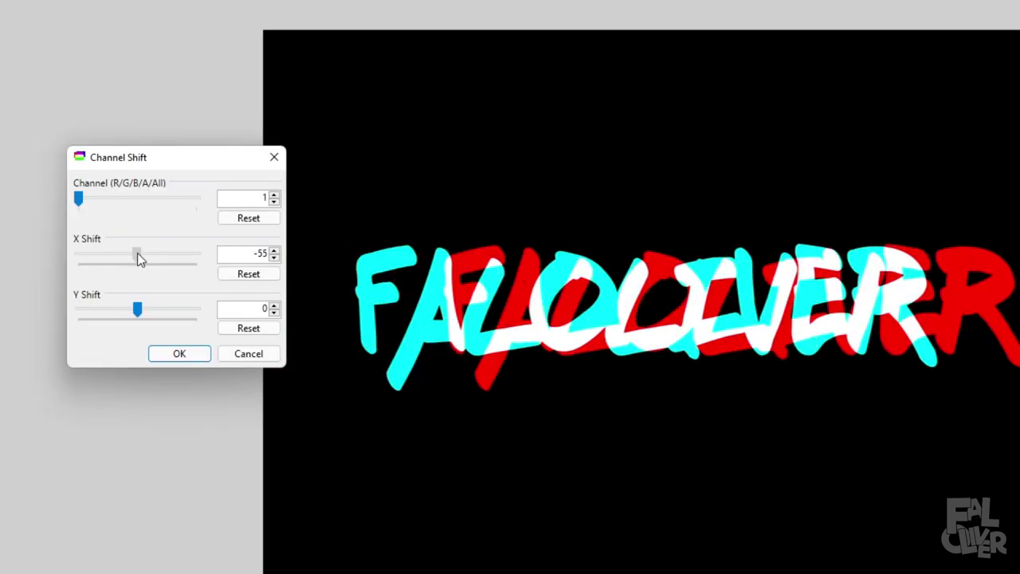
double_click(246, 254)
text(0)
click(274, 250)
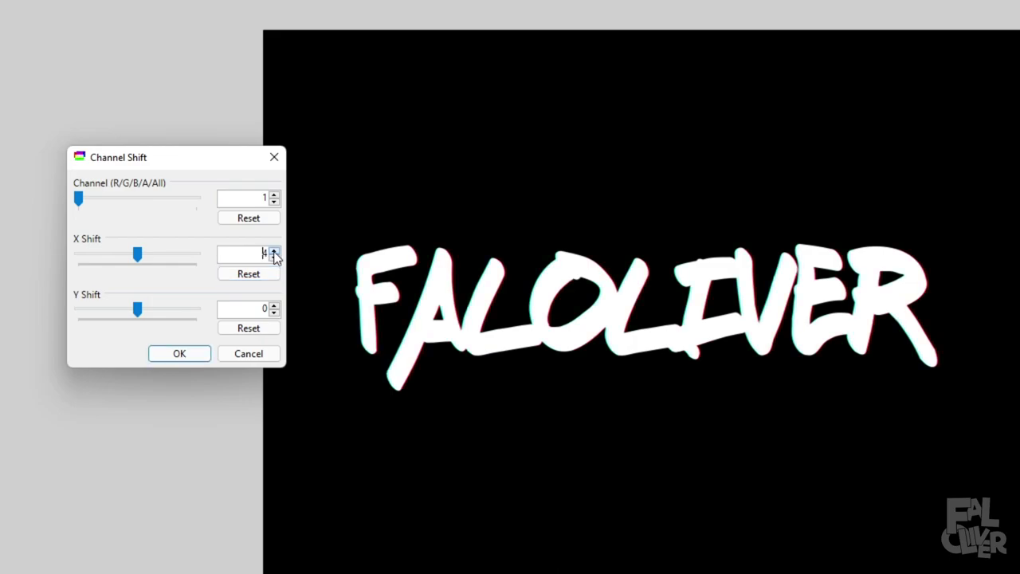
click(274, 251)
click(274, 251)
click(275, 251)
click(274, 251)
click(274, 251)
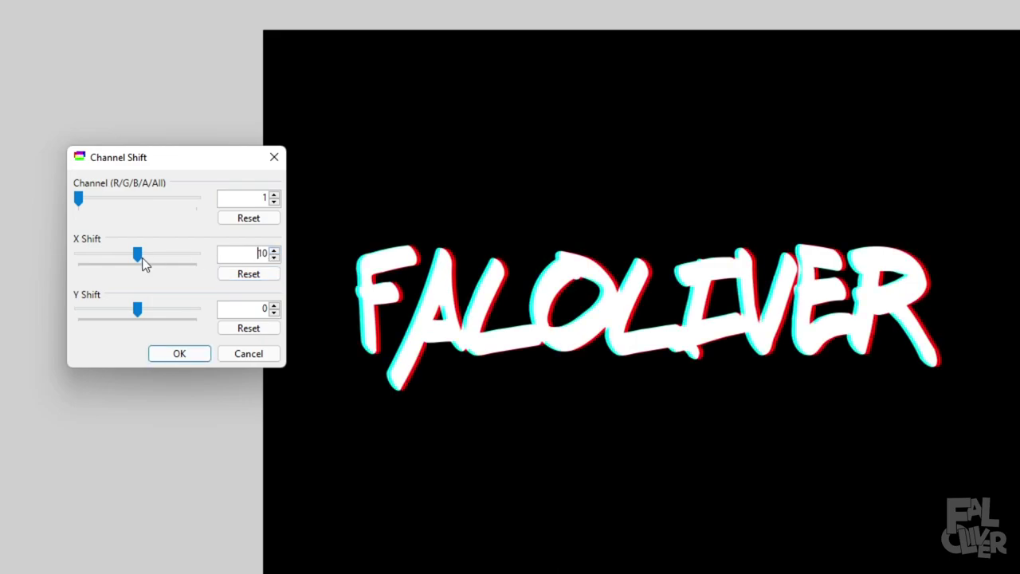
Retune the horizontal shift, try channels 2 and 3, add a vertical offset, and apply.
mouse_move(137, 256)
mouse_down()
mouse_move(150, 256)
mouse_move(138, 255)
mouse_up()
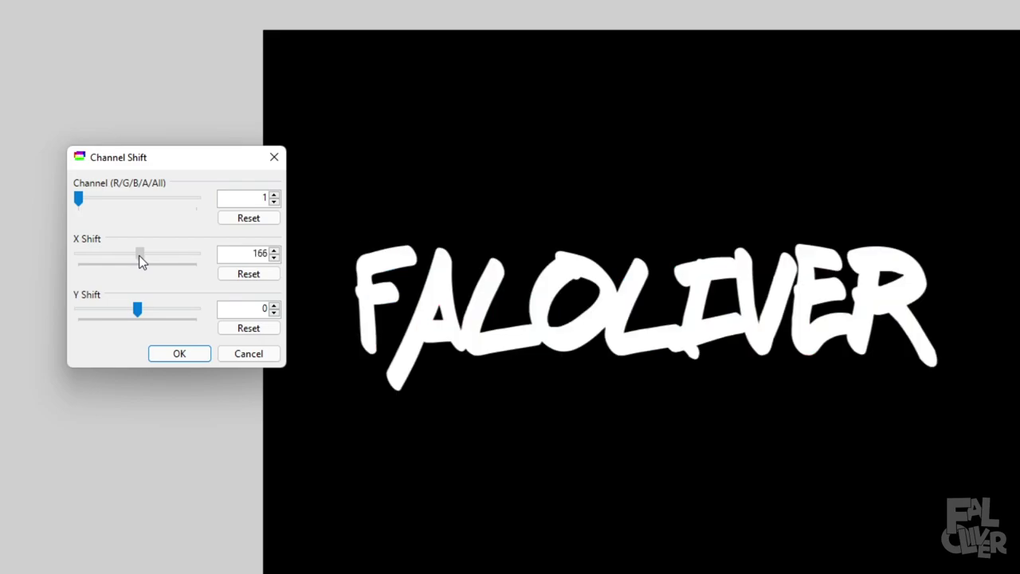
click(243, 273)
click(274, 251)
click(274, 250)
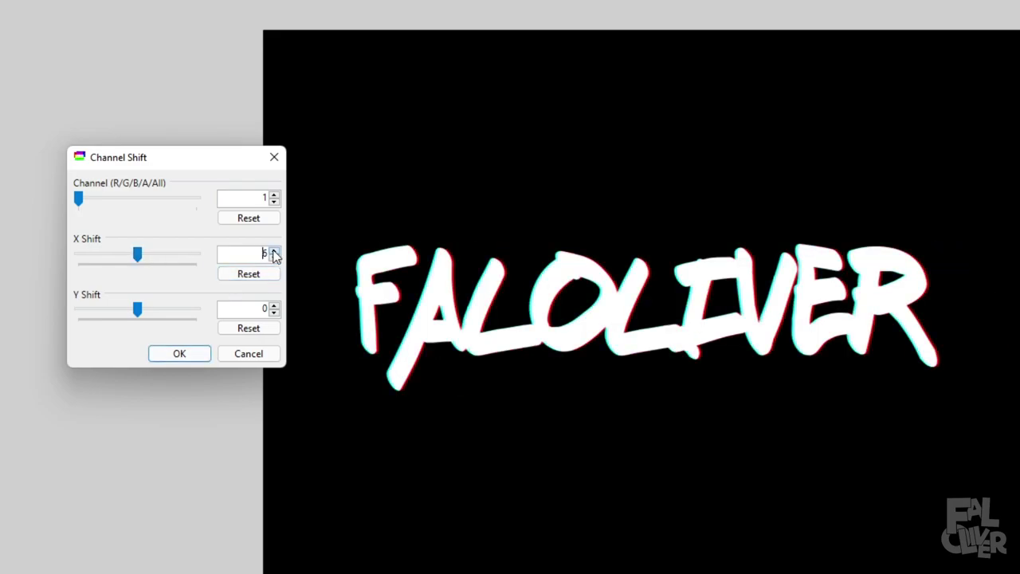
click(274, 250)
click(274, 250)
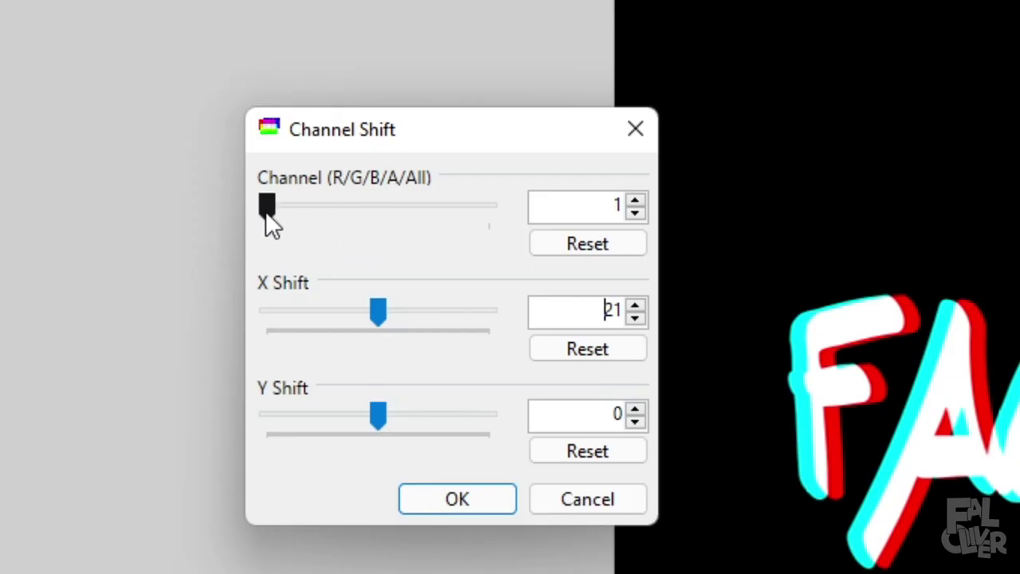
drag(279, 213, 310, 220)
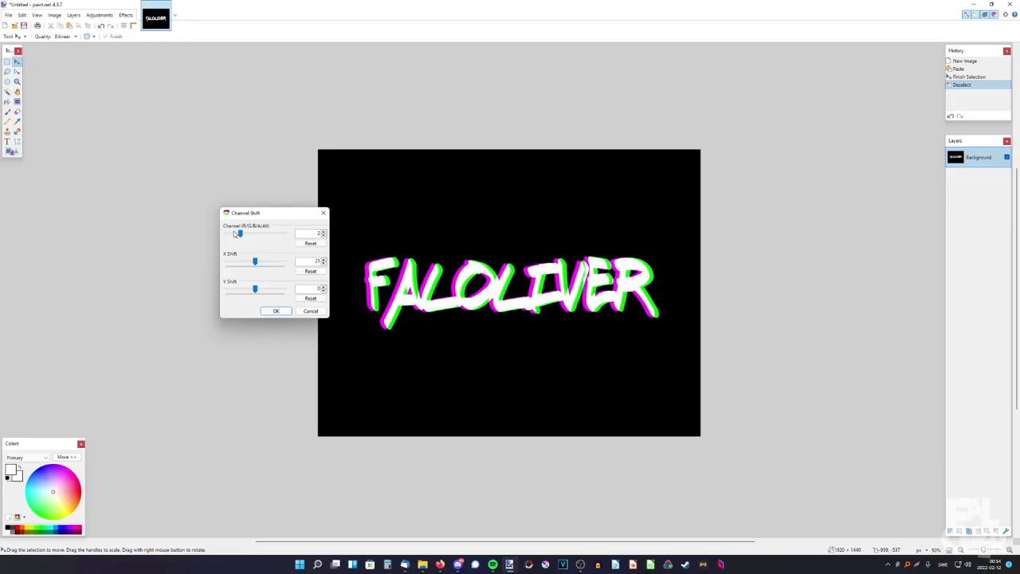
mouse_move(237, 233)
mouse_down()
mouse_move(269, 243)
mouse_move(226, 235)
mouse_up()
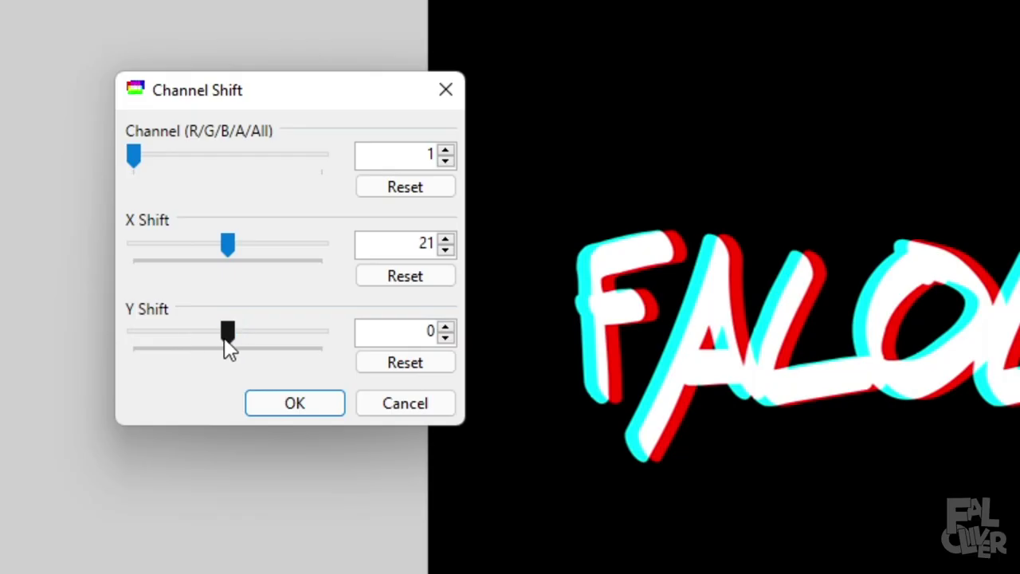
drag(225, 340, 225, 338)
key(Return)
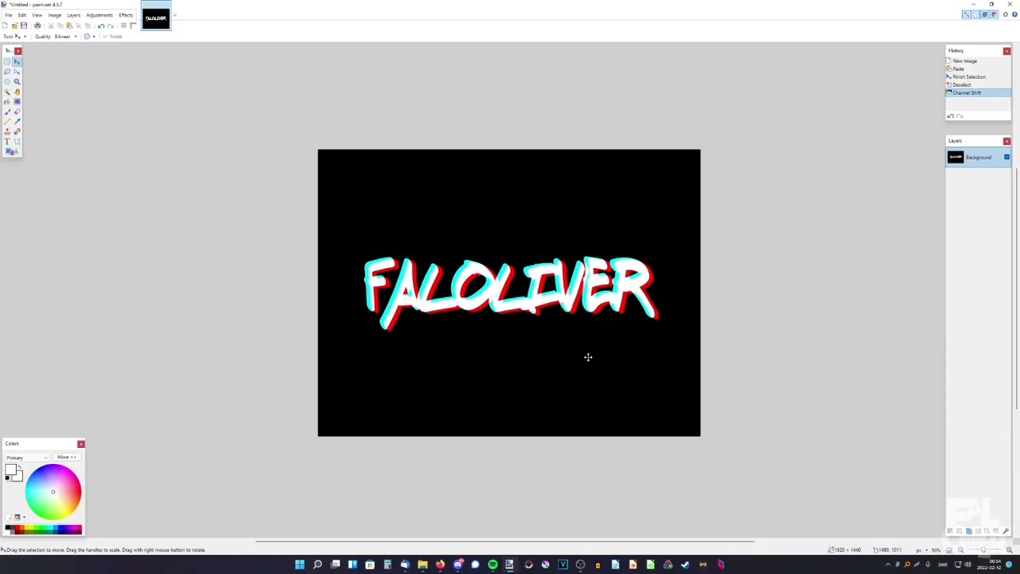